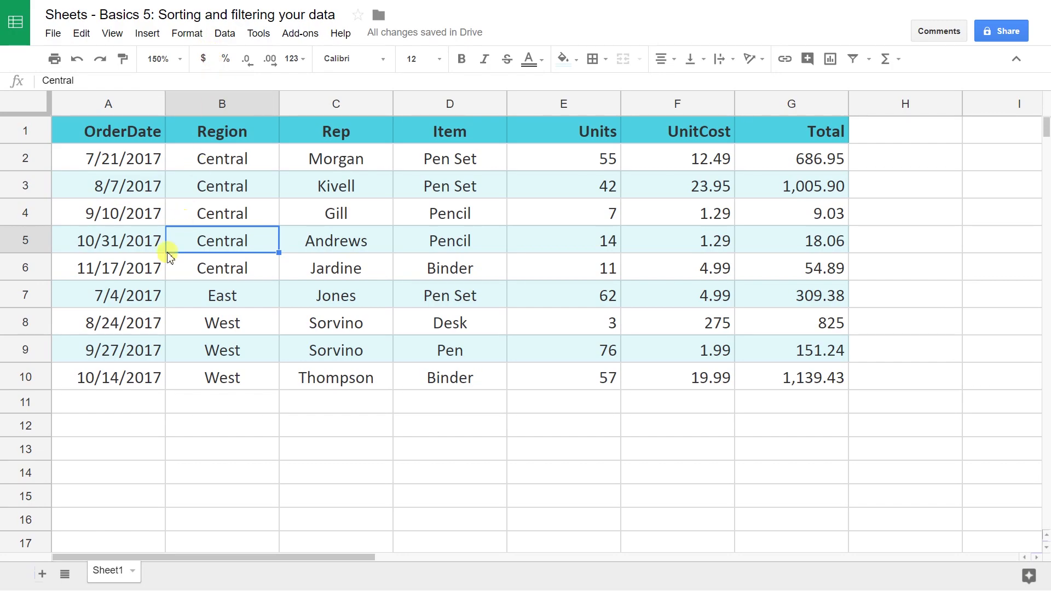
Select the full sales table A1:G10, header row included, and bring up the Data menu
{"action": "left_click", "coordinate": [89, 446]}
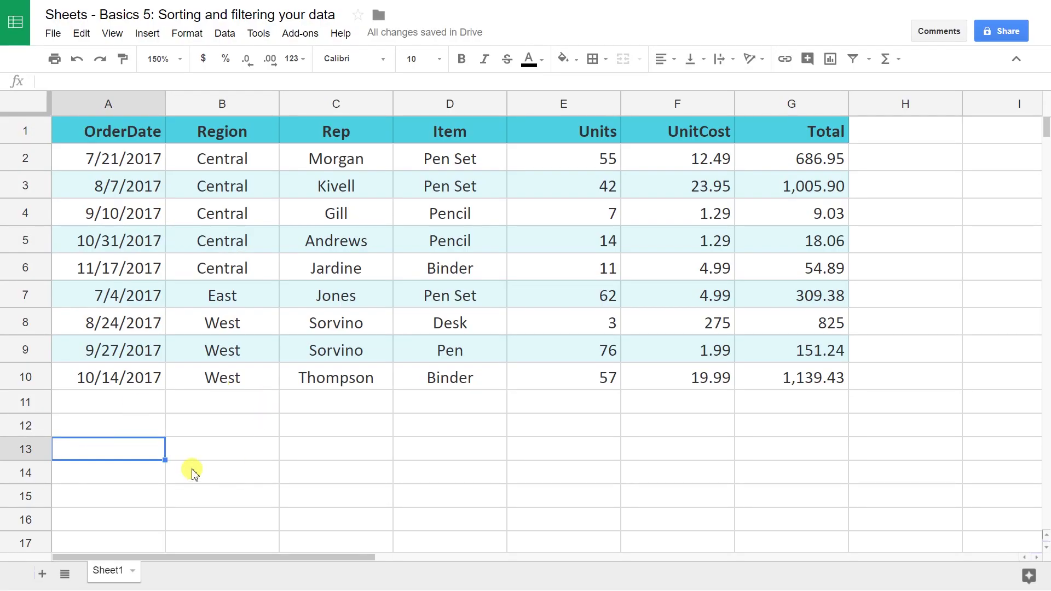
{"action": "left_click", "coordinate": [161, 425]}
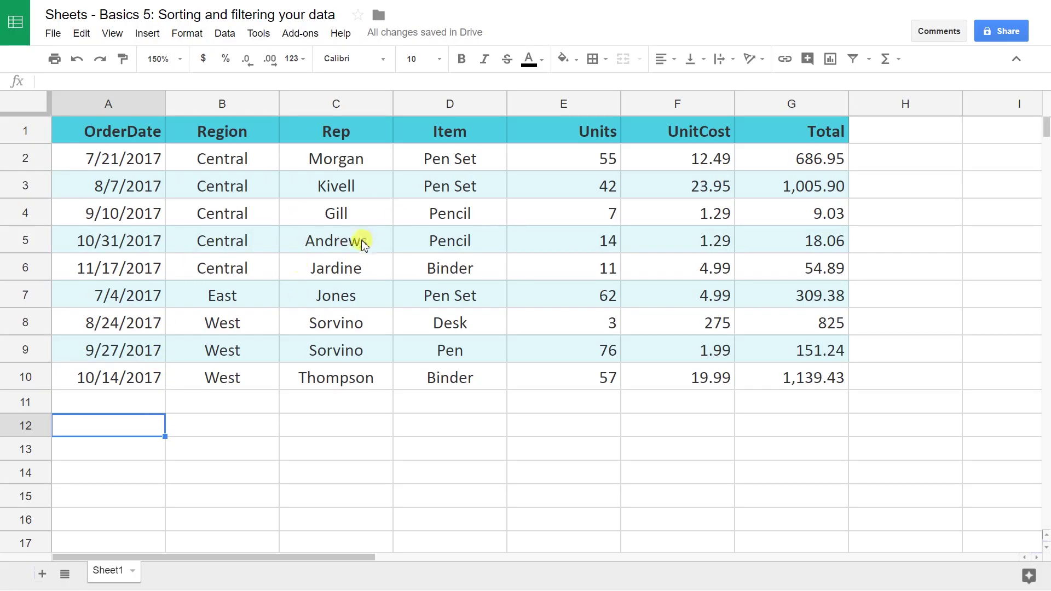
{"action": "left_click", "coordinate": [203, 185]}
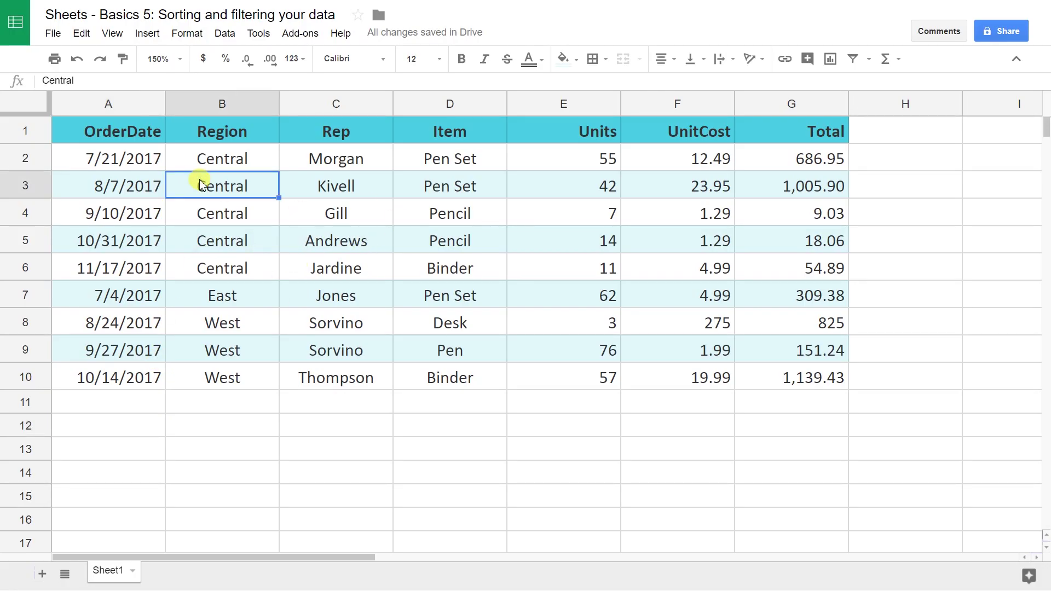
{"action": "key", "text": "Left"}
{"action": "key", "text": "ctrl+Up"}
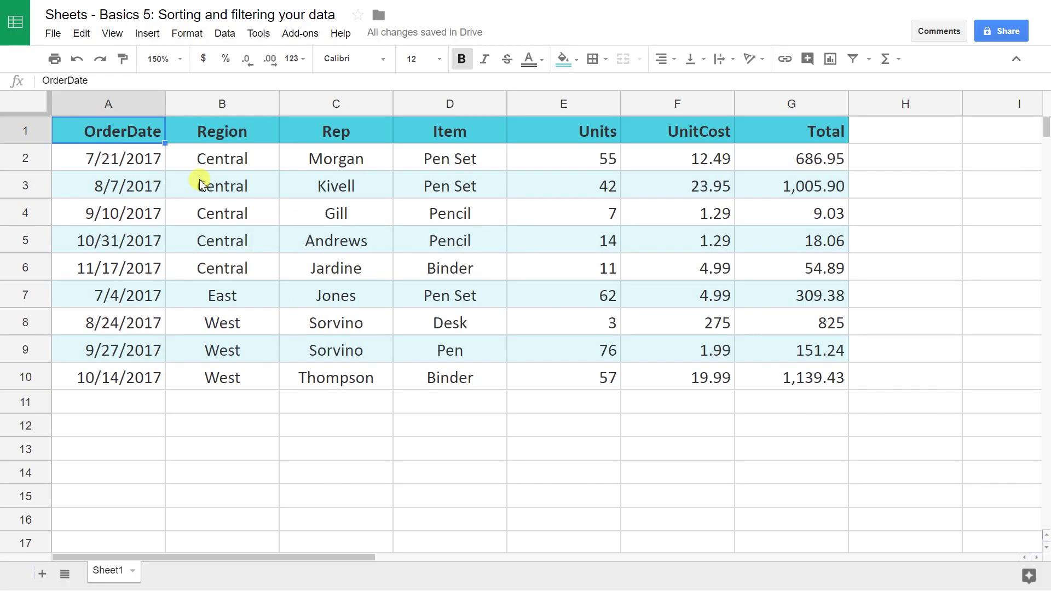
{"action": "key", "text": "ctrl+shift+Right"}
{"action": "key", "text": "ctrl+shift+Down"}
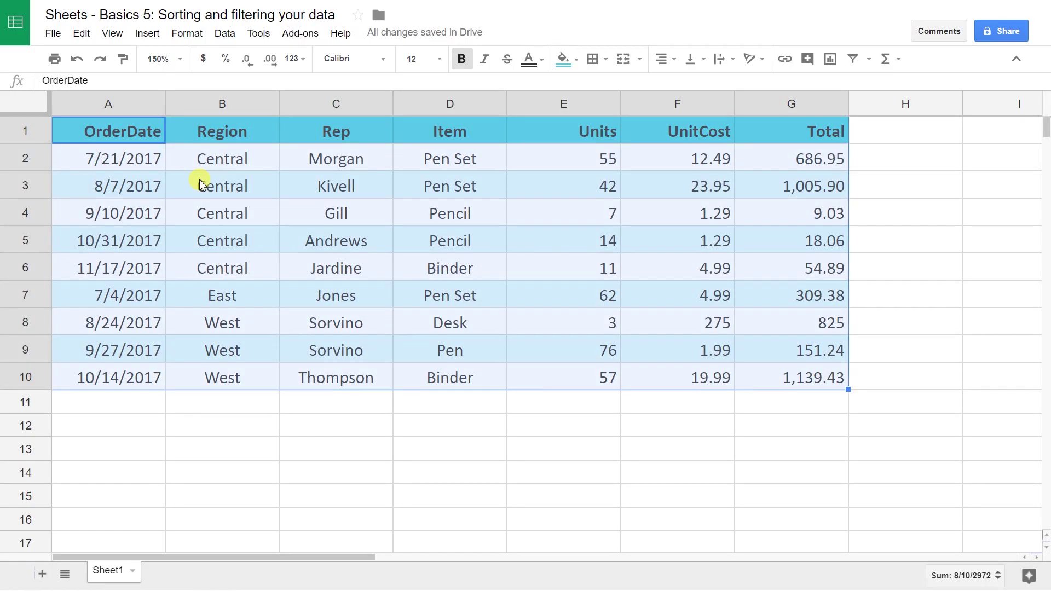
{"action": "left_click", "coordinate": [236, 43]}
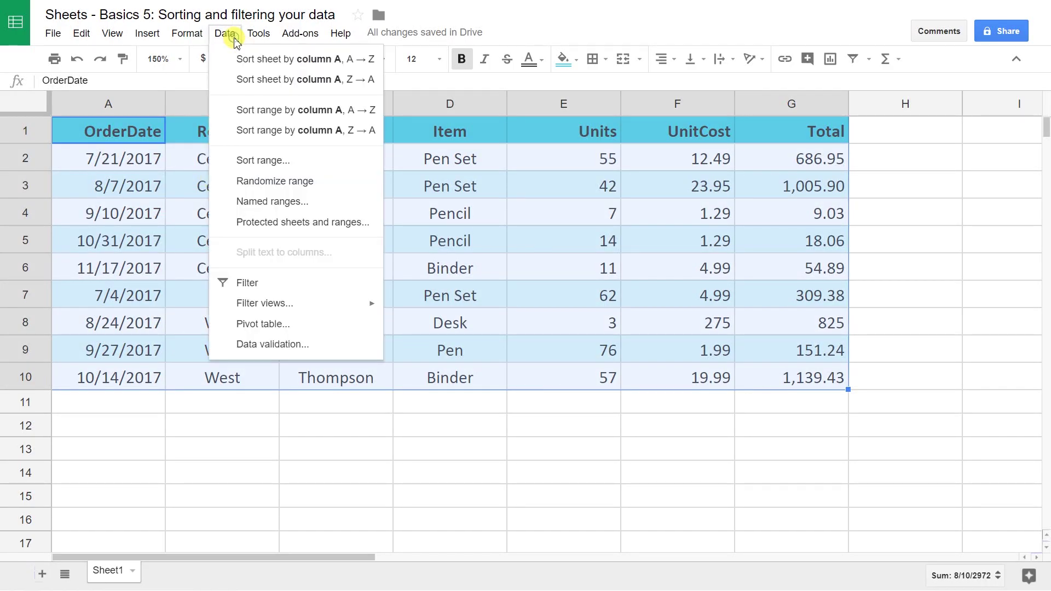
Sort A1:G10, with a header row, by Region then Rep, both A to Z
{"action": "left_click", "coordinate": [305, 161]}
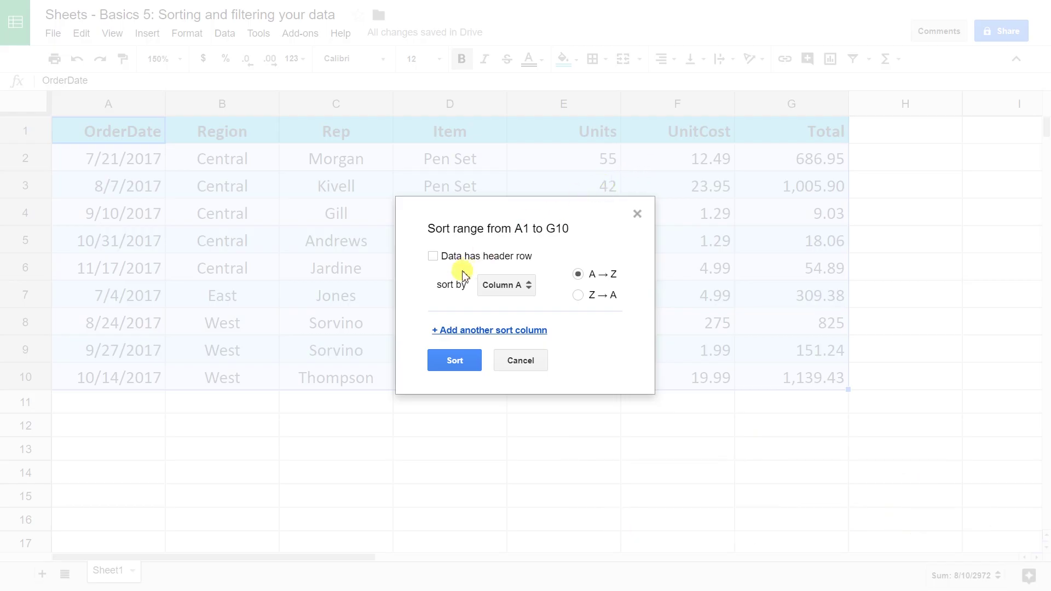
{"action": "left_click", "coordinate": [433, 257]}
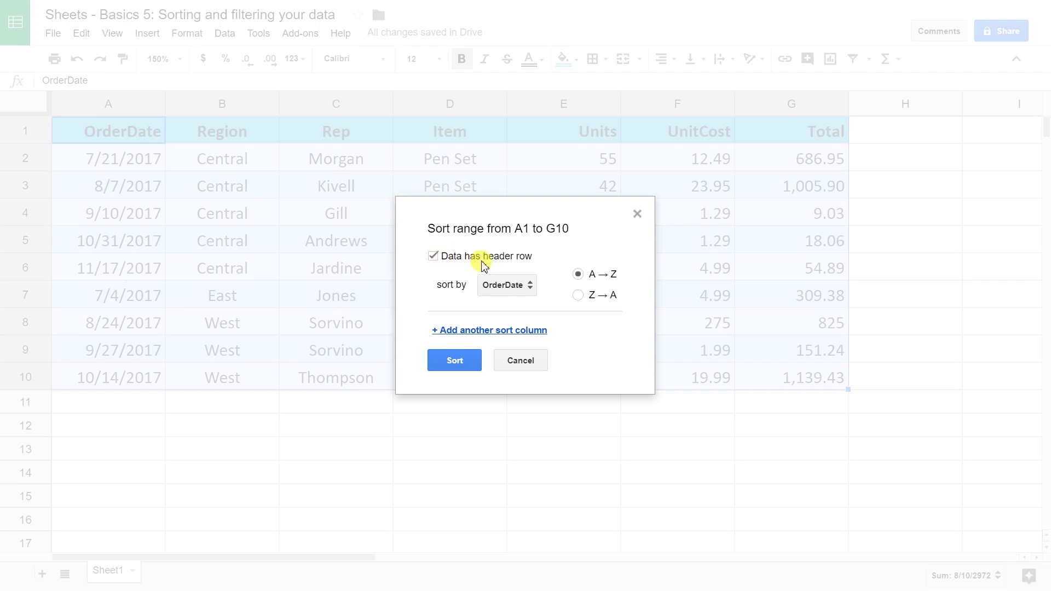
{"action": "left_click", "coordinate": [495, 286]}
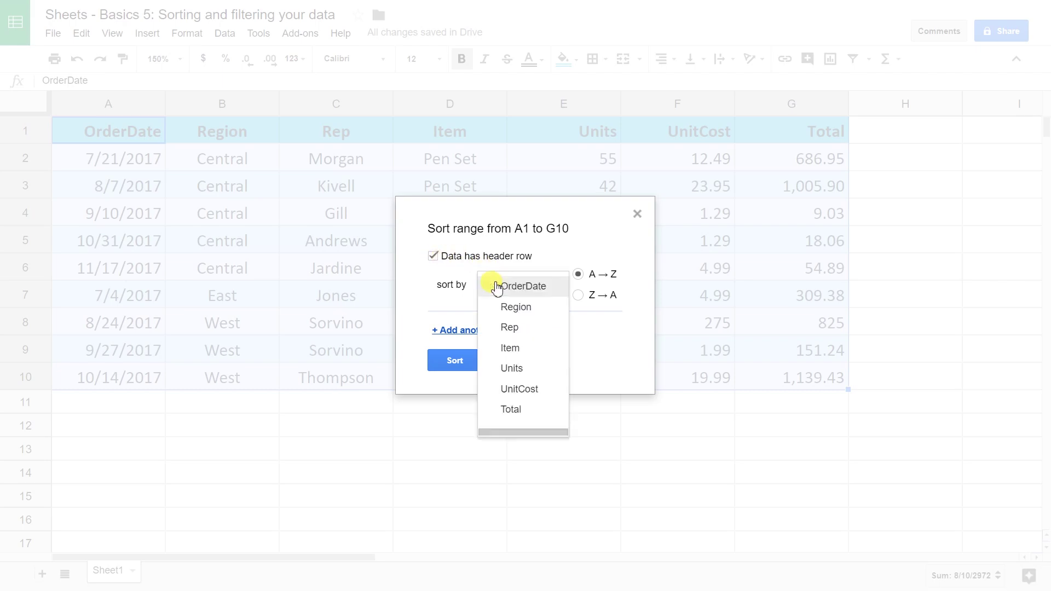
{"action": "left_click", "coordinate": [516, 307]}
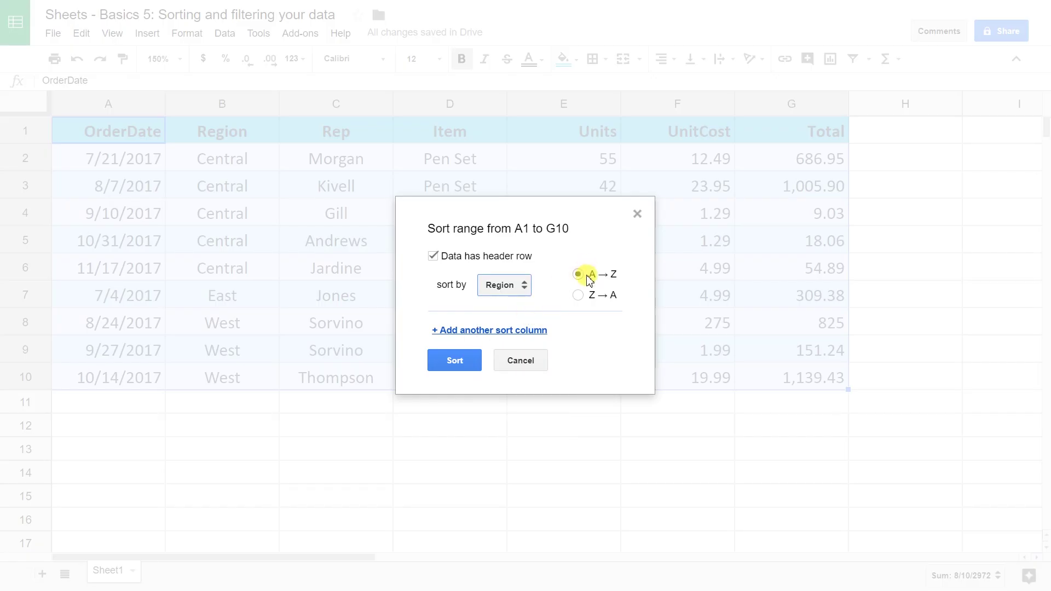
{"action": "left_click", "coordinate": [453, 331]}
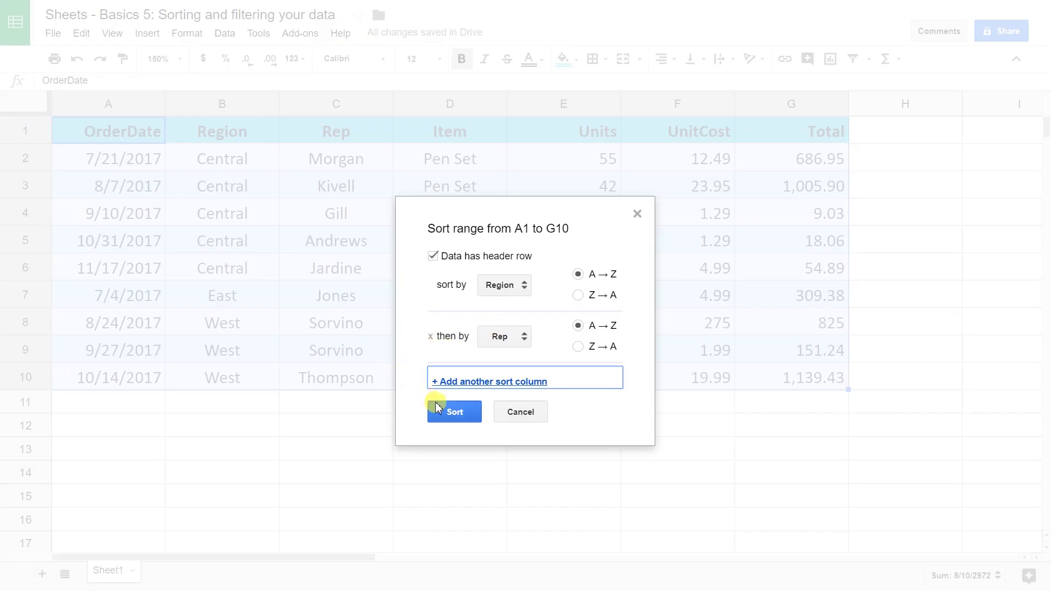
{"action": "left_click", "coordinate": [457, 413]}
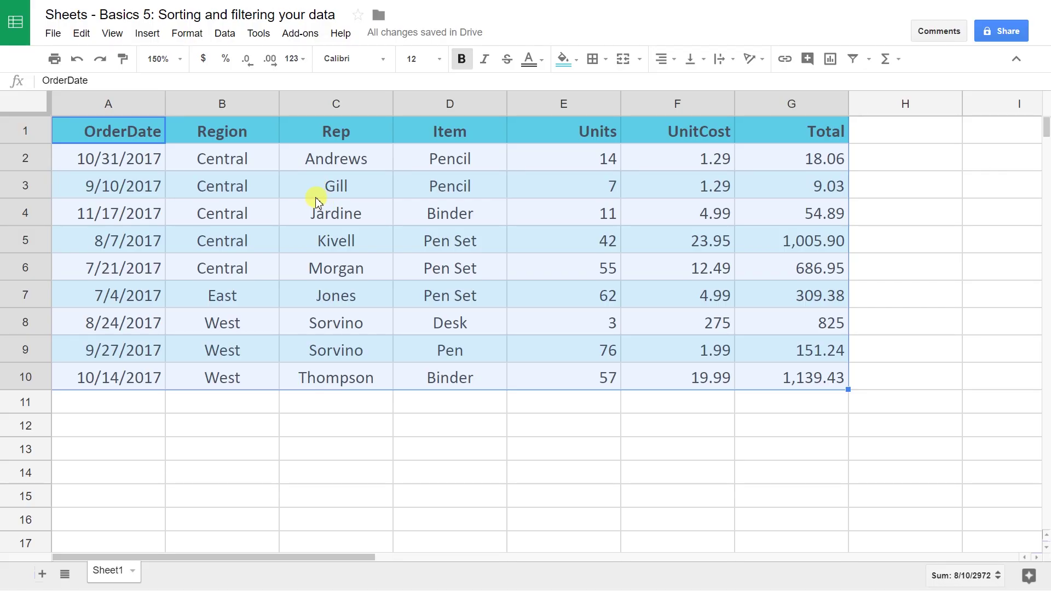
{"action": "left_click", "coordinate": [326, 182]}
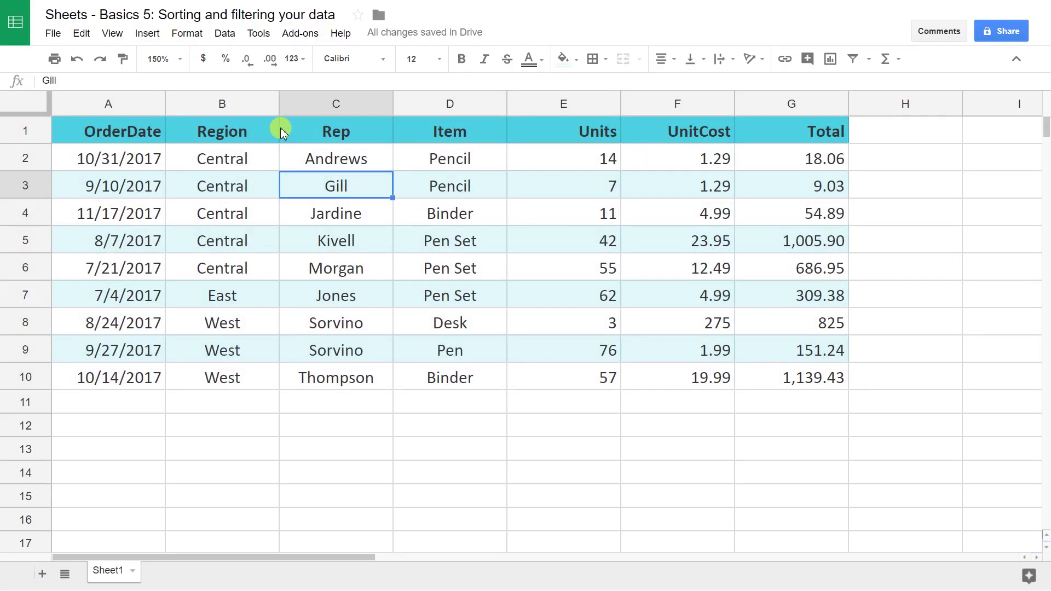
{"action": "left_click", "coordinate": [278, 131]}
{"action": "key", "text": "Left"}
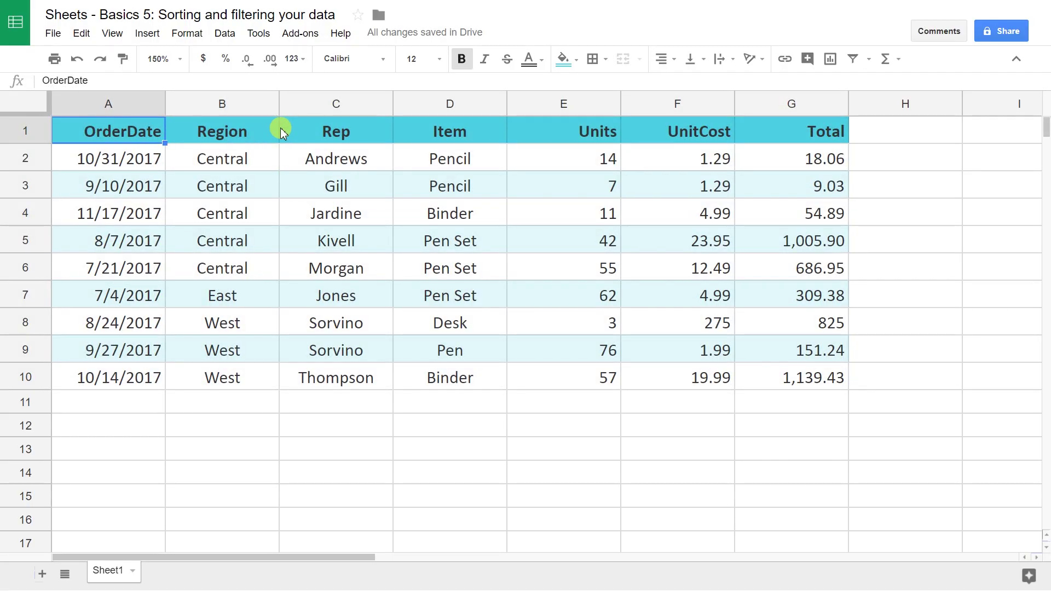
{"action": "key", "text": "ctrl+shift+Right"}
{"action": "key", "text": "ctrl+shift+Down"}
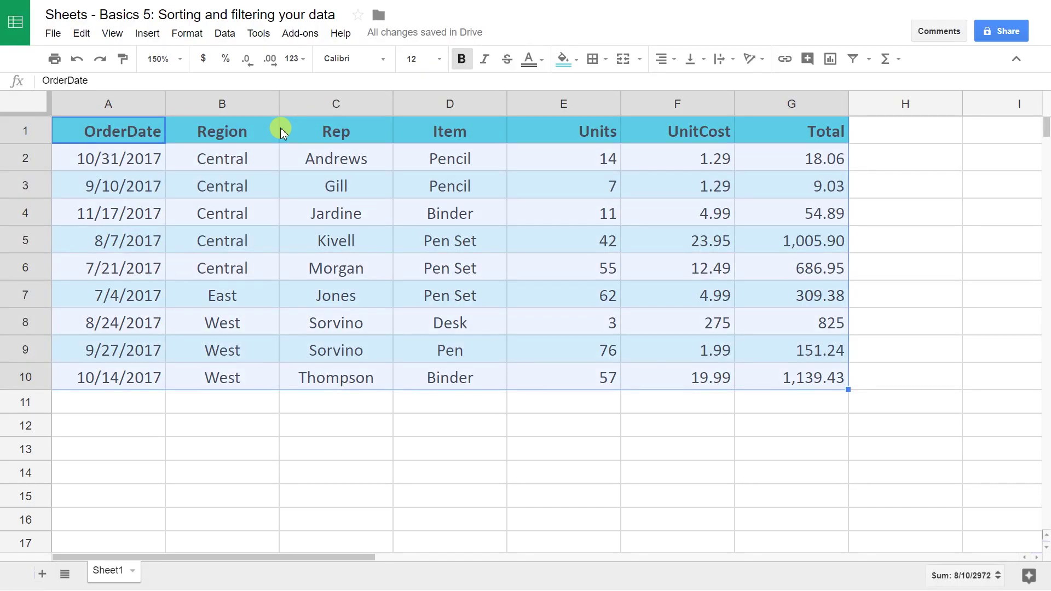
{"action": "left_click", "coordinate": [225, 33]}
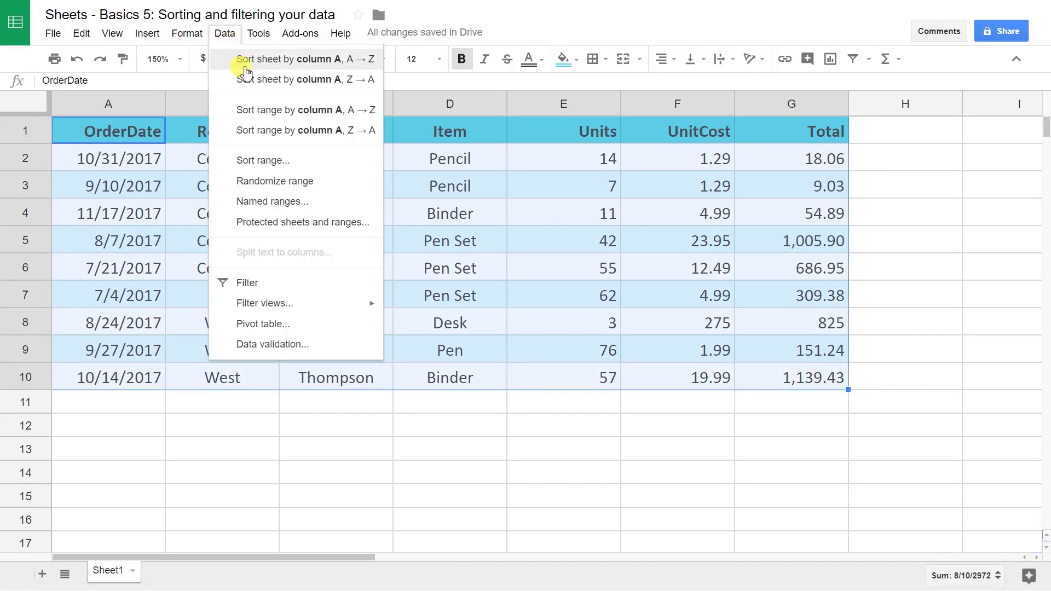
Turn on filtering and limit the Item column to Pencil only
{"action": "left_click", "coordinate": [281, 287]}
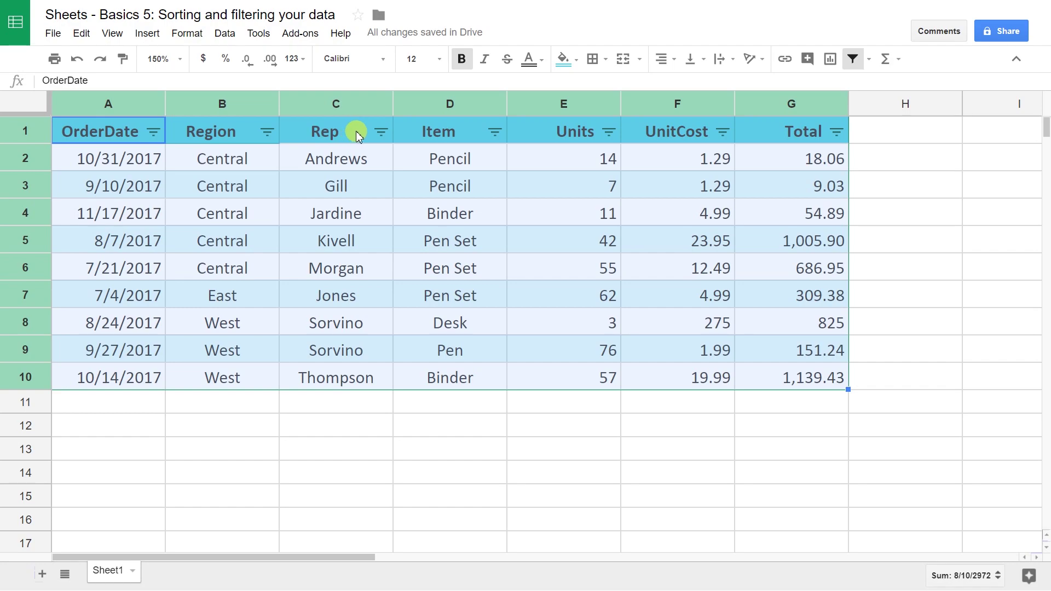
{"action": "left_click", "coordinate": [493, 133]}
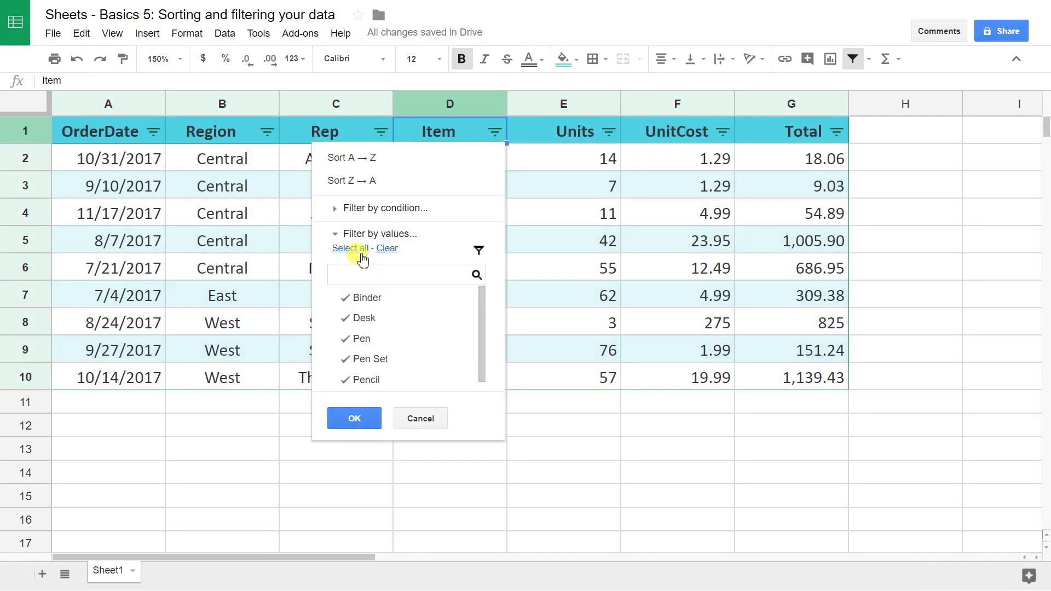
{"action": "left_click", "coordinate": [387, 249]}
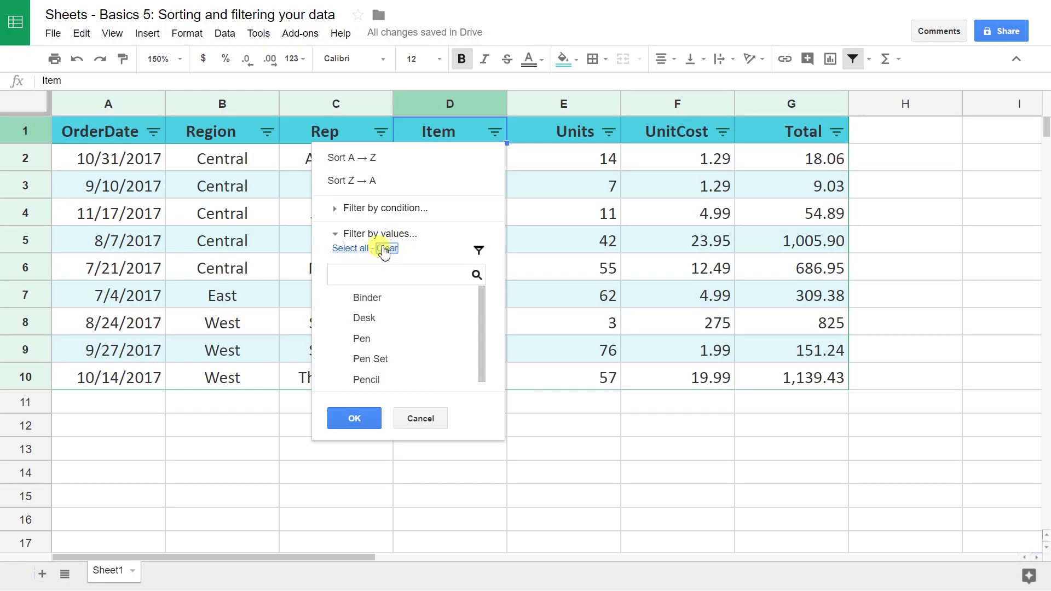
{"action": "left_click", "coordinate": [351, 379]}
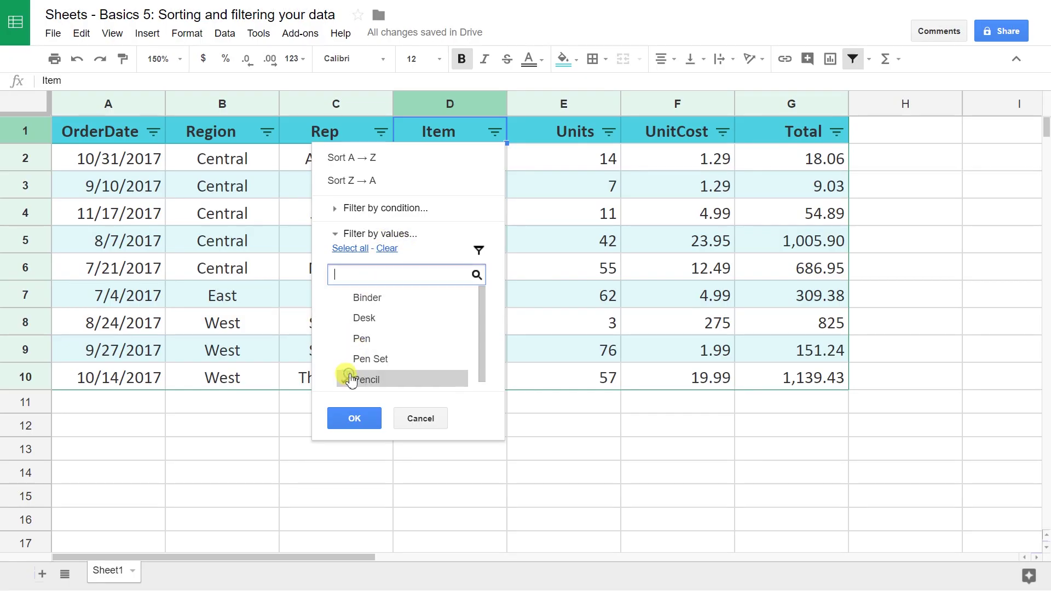
{"action": "left_click", "coordinate": [353, 419]}
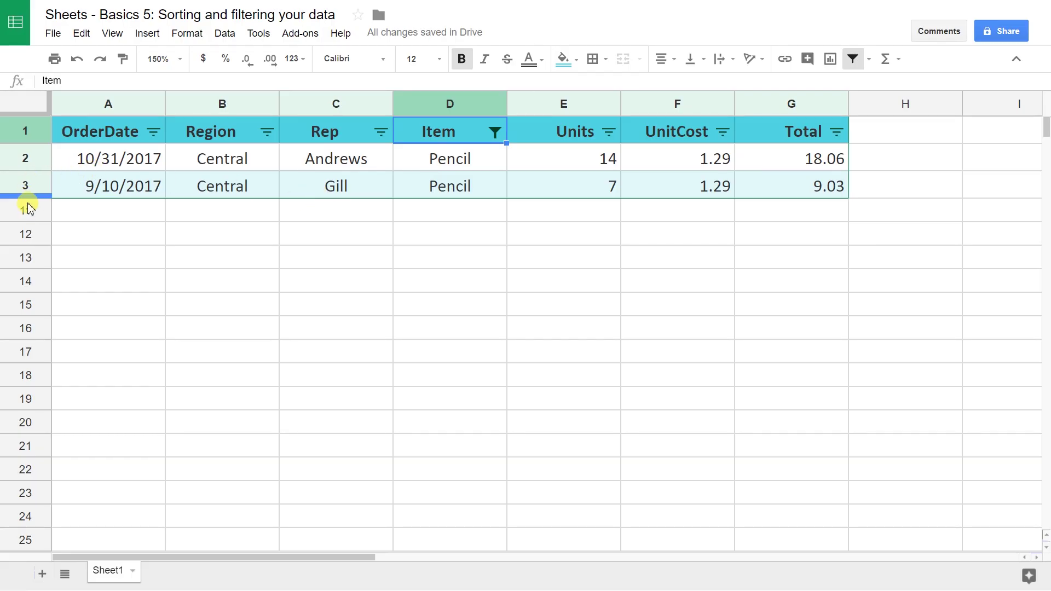
{"action": "left_click", "coordinate": [596, 215]}
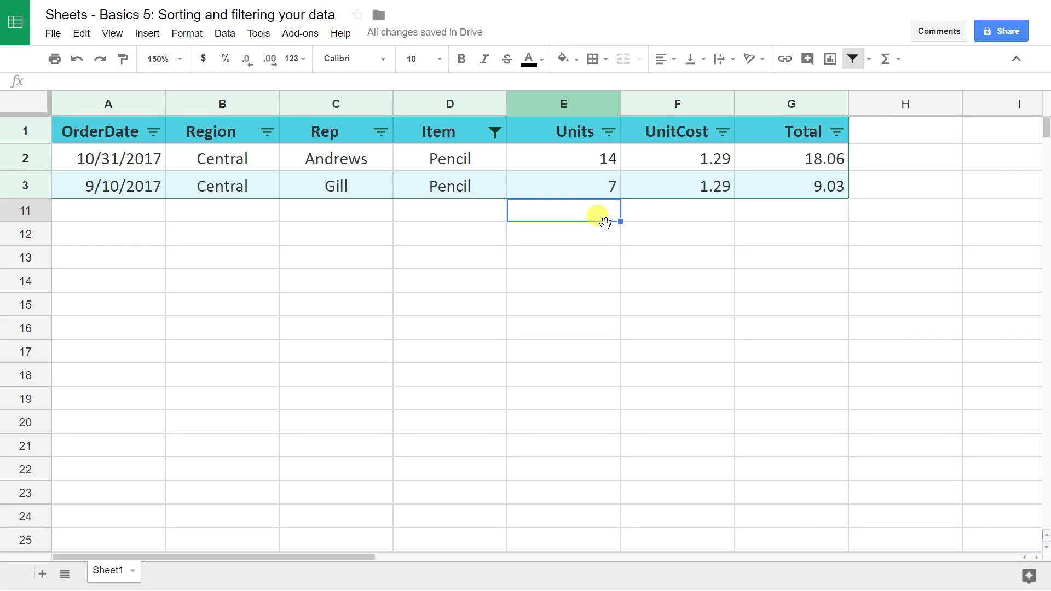
Enter a SUM formula in E11 totalling the visible Units values above it
{"action": "type", "text": "=sum("}
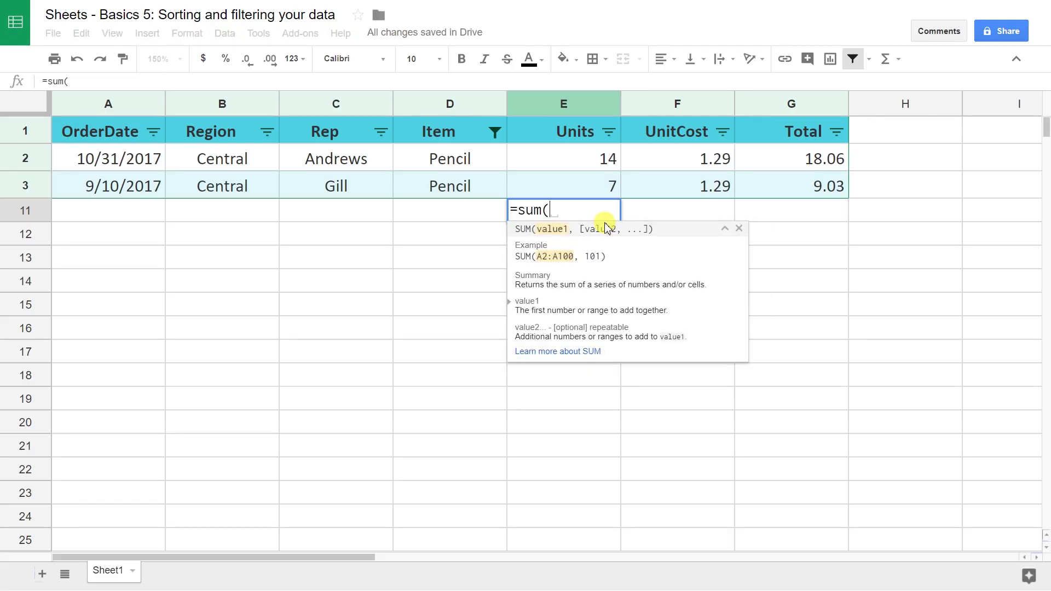
{"action": "key", "text": "Up"}
{"action": "key", "text": "shift+Up"}
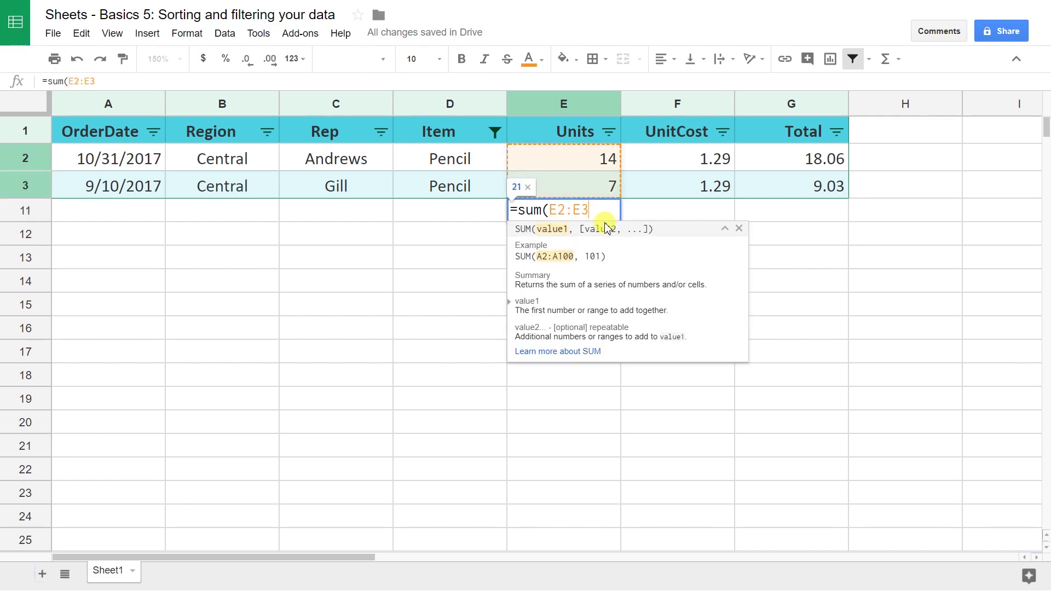
{"action": "type", "text": ")"}
{"action": "key", "text": "Return"}
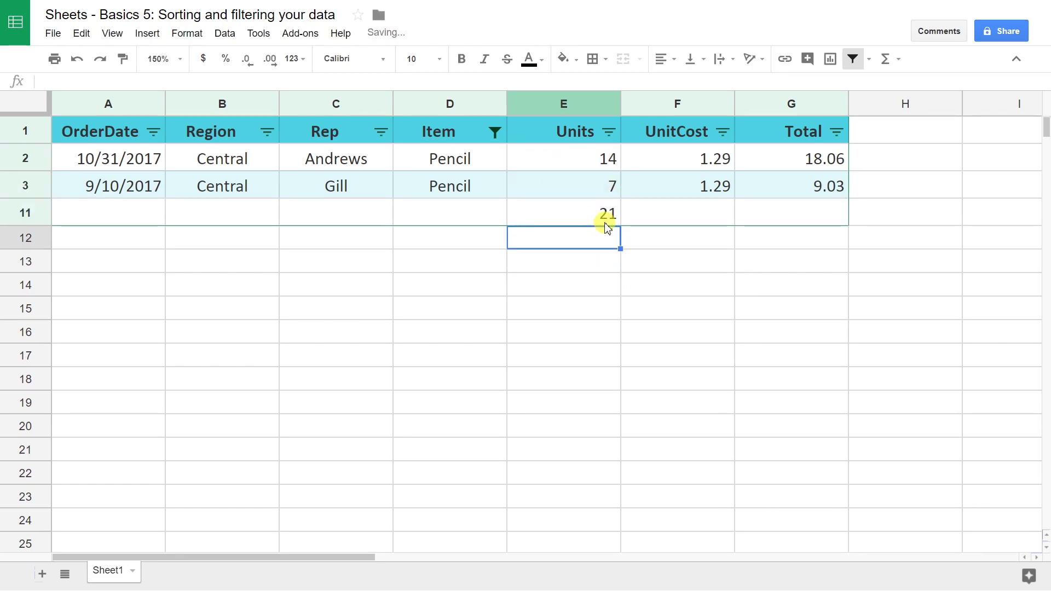
{"action": "key", "text": "Up"}
{"action": "key", "text": "Up"}
{"action": "key", "text": "Up"}
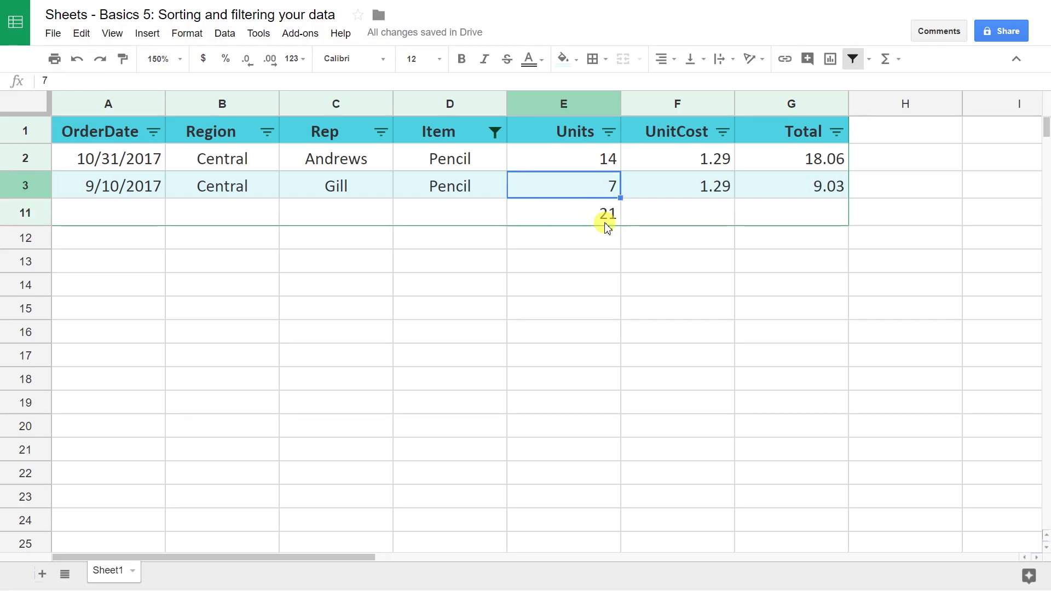
{"action": "key", "text": "Down"}
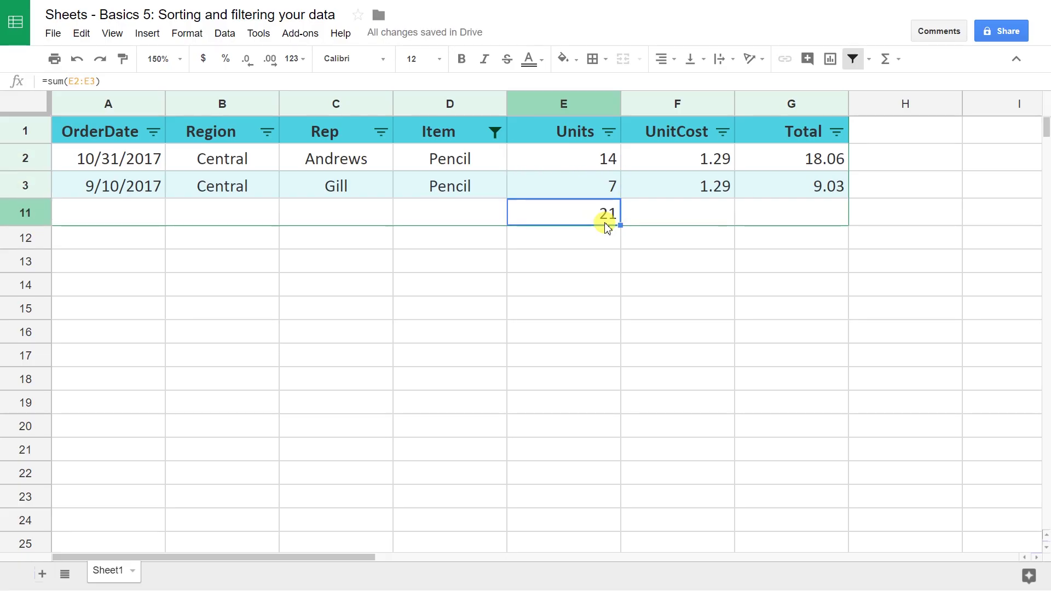
Change the E11 total to =SUM(E2:E10), giving 327, then delete it
{"action": "double_click", "coordinate": [607, 225]}
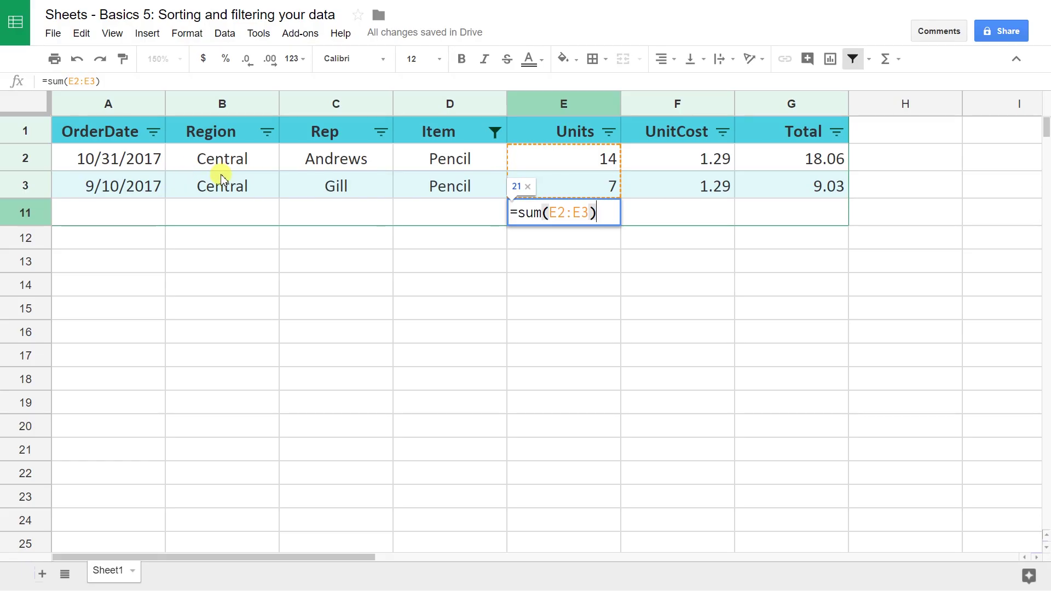
{"action": "double_click", "coordinate": [582, 212]}
{"action": "type", "text": "E10"}
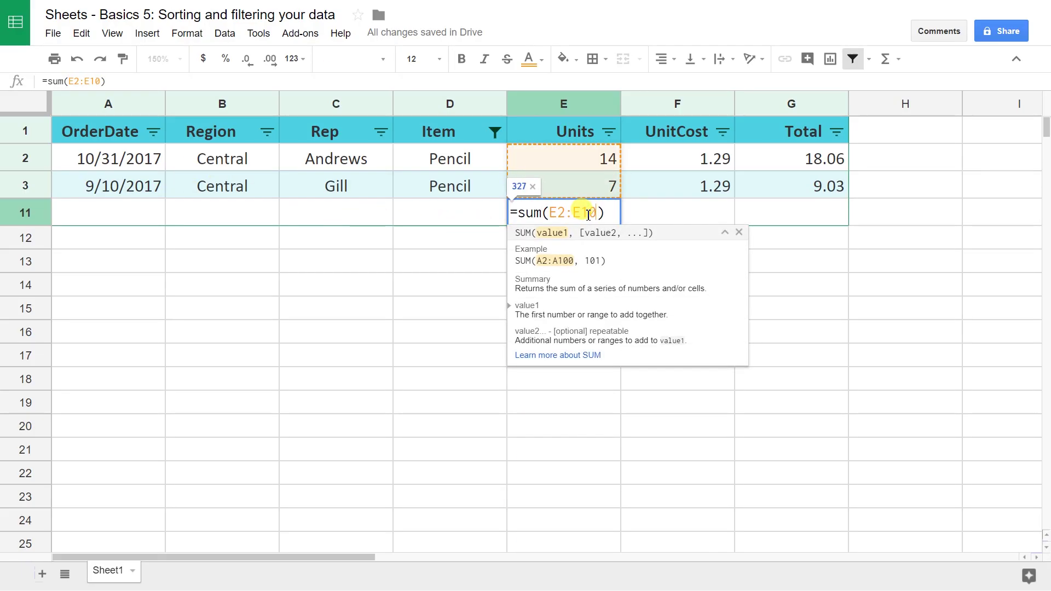
{"action": "key", "text": "Return"}
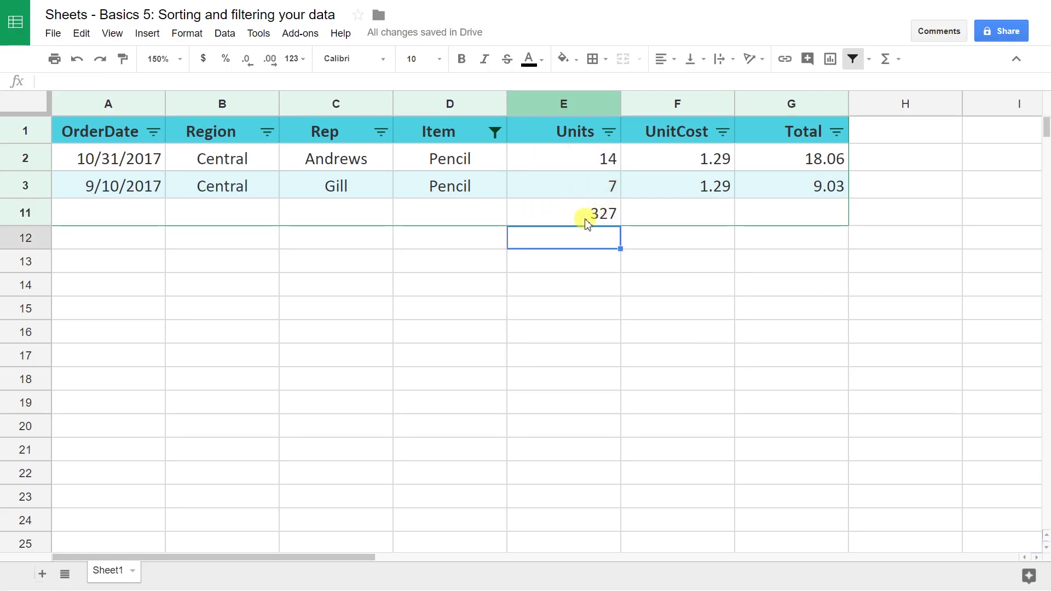
{"action": "left_click", "coordinate": [580, 220]}
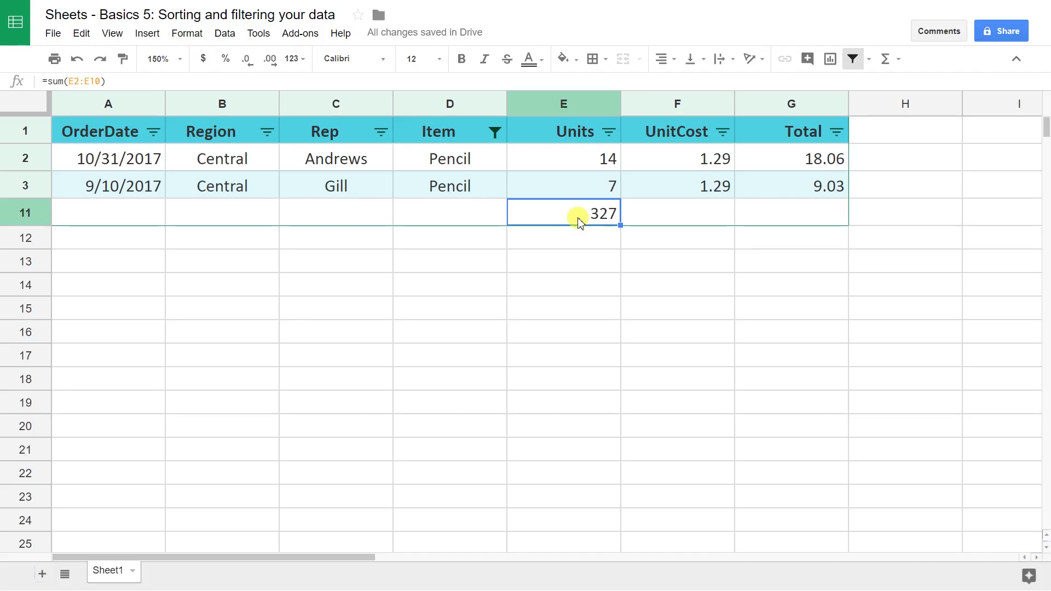
{"action": "key", "text": "Delete"}
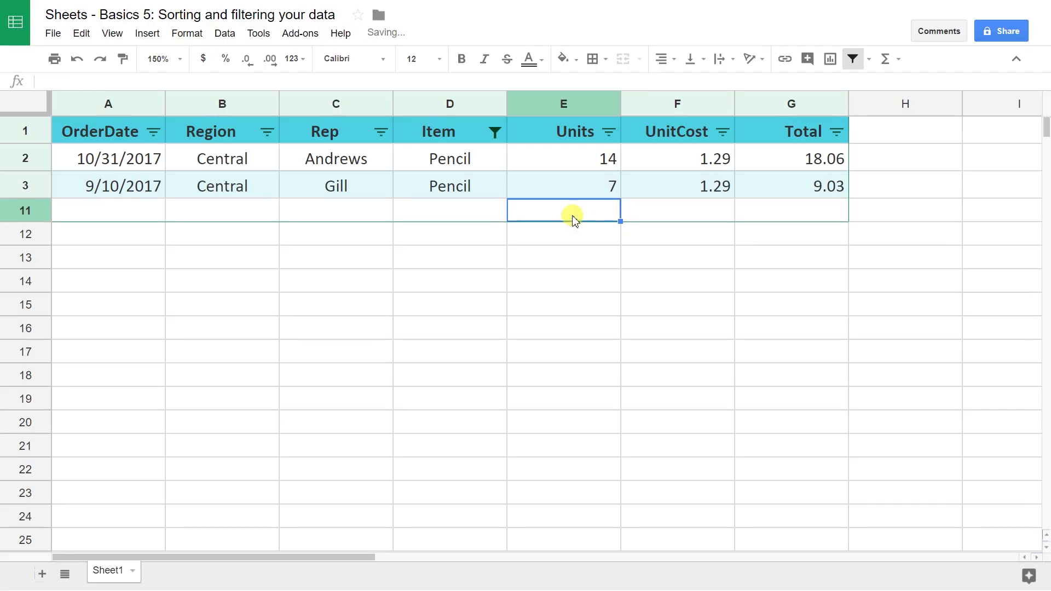
Reset the Item filter to 'Text contains' Pen, so Pen, Pen Set and Pencil rows show
{"action": "left_click", "coordinate": [494, 131]}
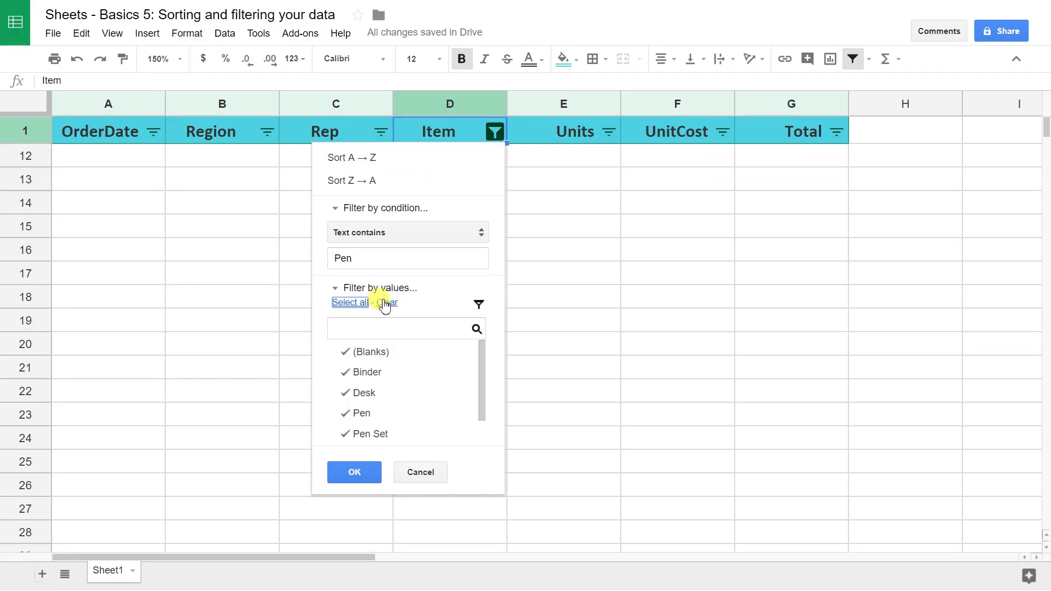
{"action": "left_click", "coordinate": [345, 302]}
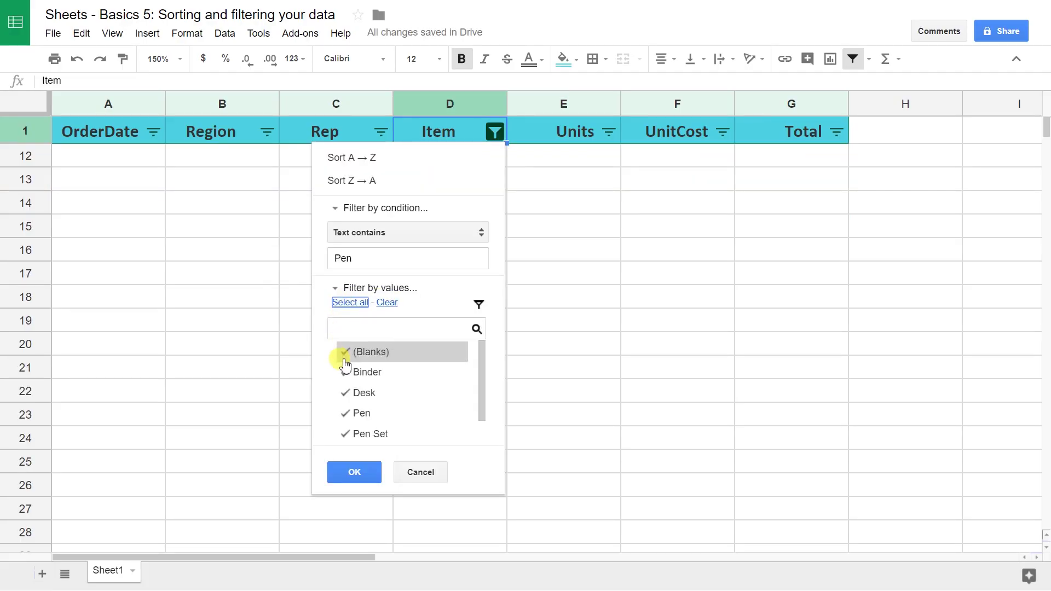
{"action": "left_click", "coordinate": [406, 240]}
{"action": "left_click", "coordinate": [406, 237]}
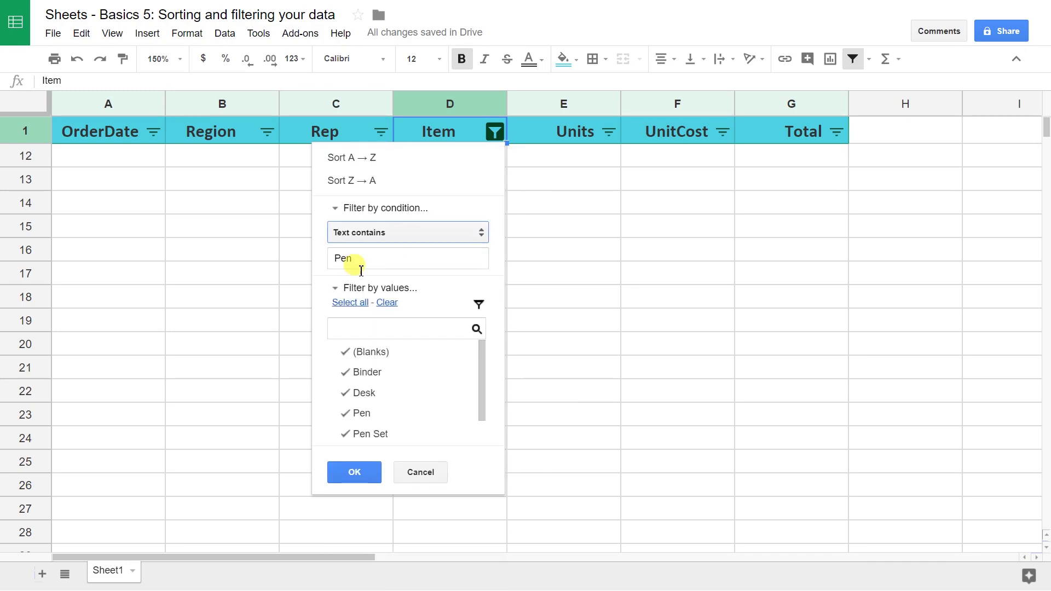
{"action": "left_click", "coordinate": [361, 265]}
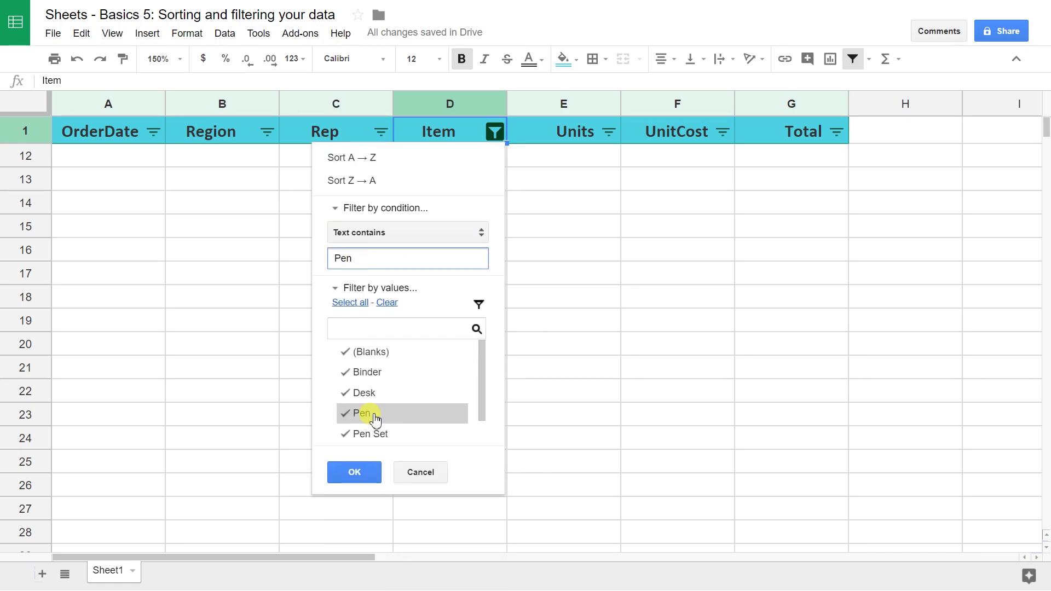
{"action": "left_click", "coordinate": [357, 474]}
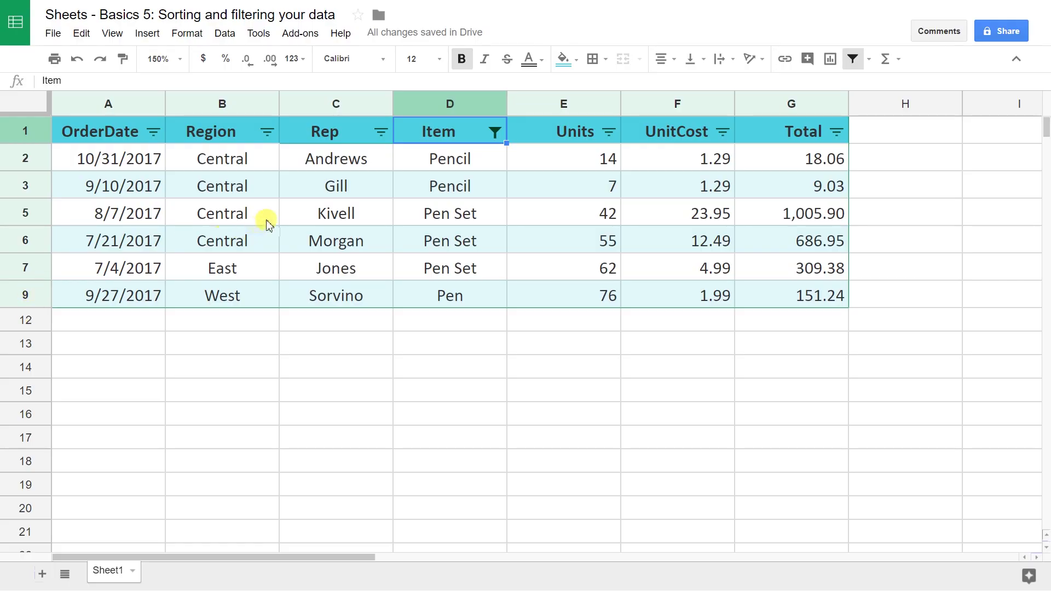
Sort the filtered rows by Rep A→Z and keep only two reps, leaving two Pen Set rows
{"action": "left_click", "coordinate": [378, 132]}
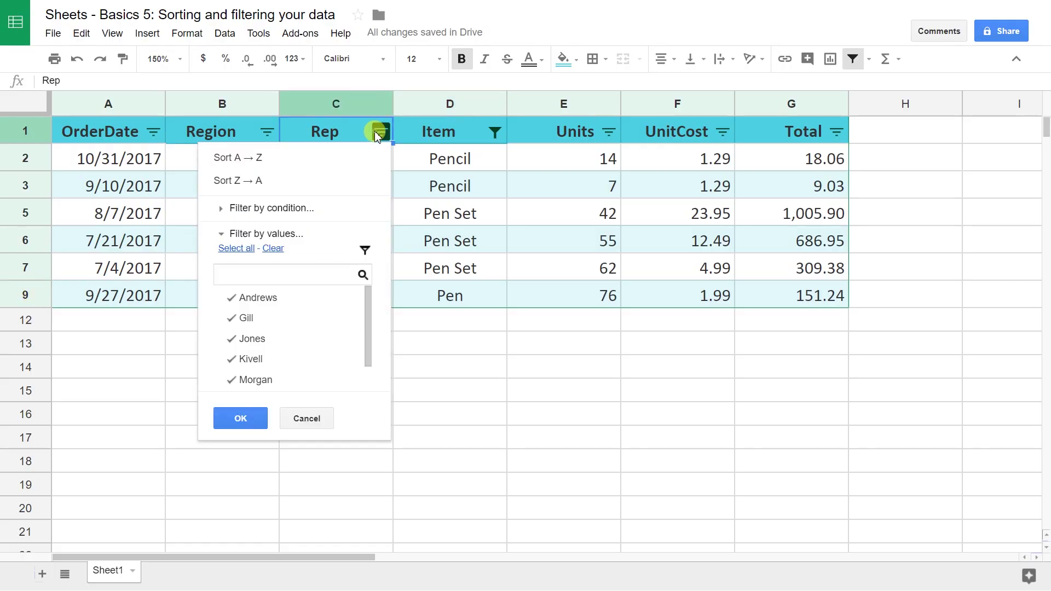
{"action": "left_click", "coordinate": [340, 158]}
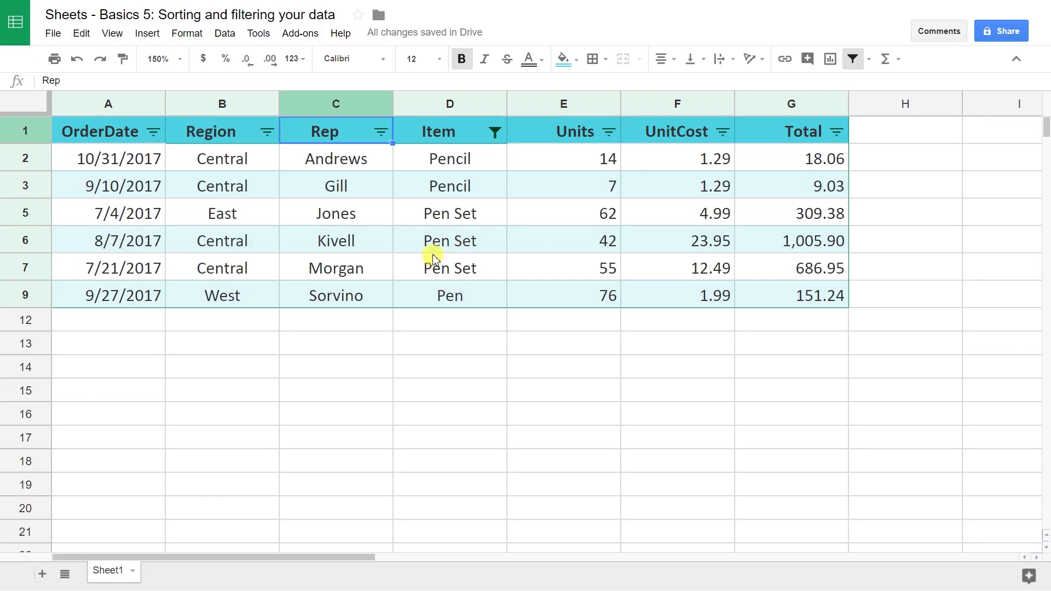
{"action": "left_click", "coordinate": [381, 132]}
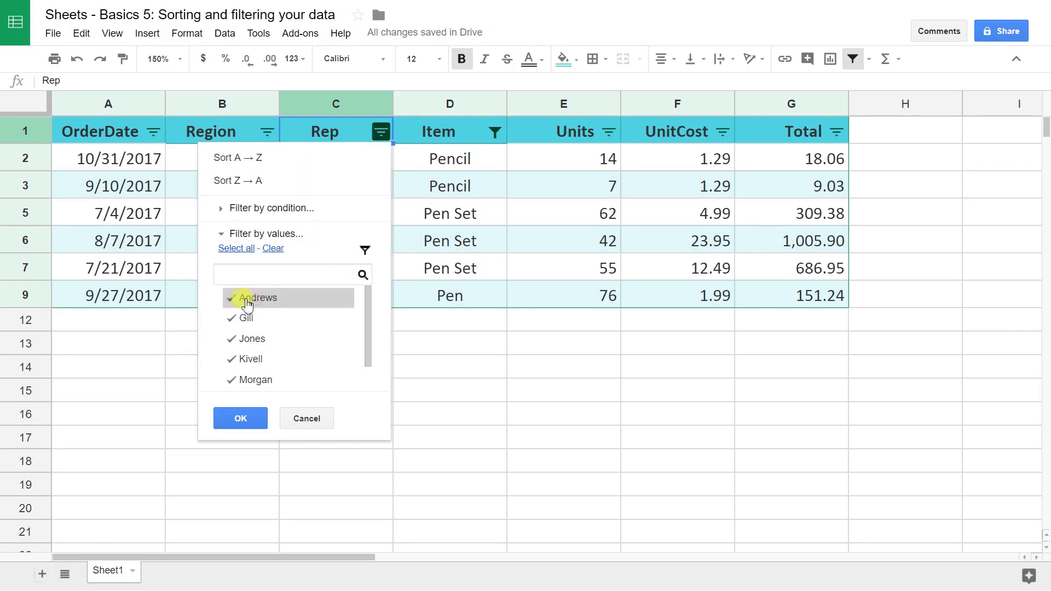
{"action": "left_click", "coordinate": [273, 249]}
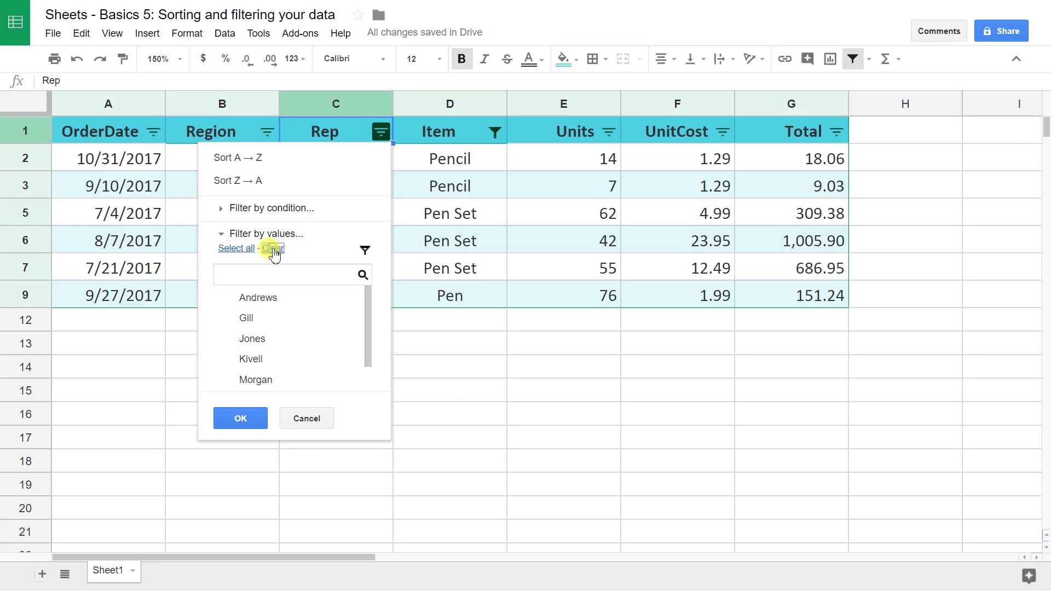
{"action": "left_click", "coordinate": [247, 339]}
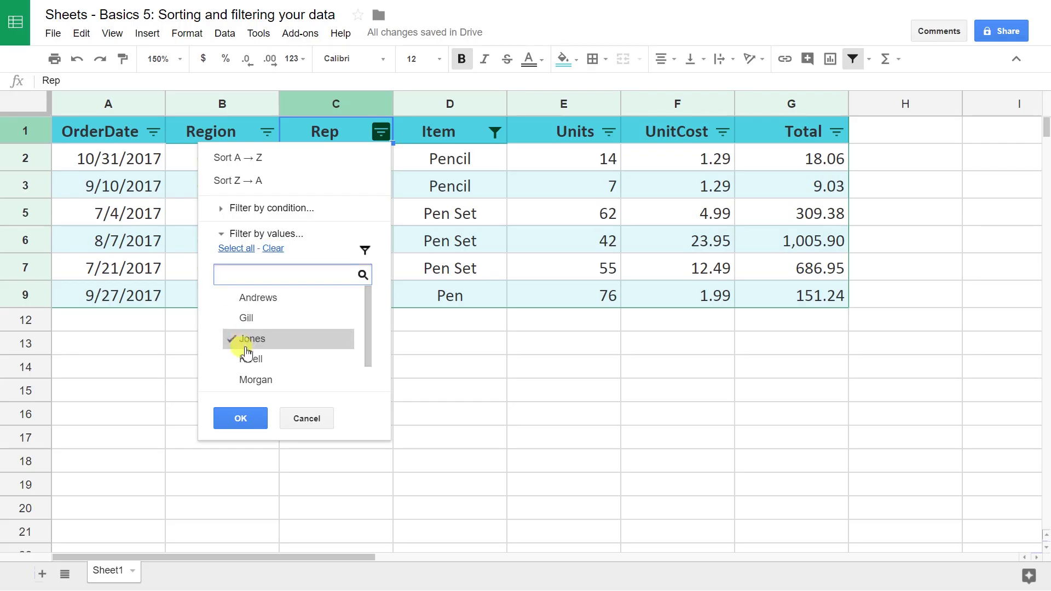
{"action": "left_click", "coordinate": [247, 381]}
{"action": "left_click", "coordinate": [249, 420]}
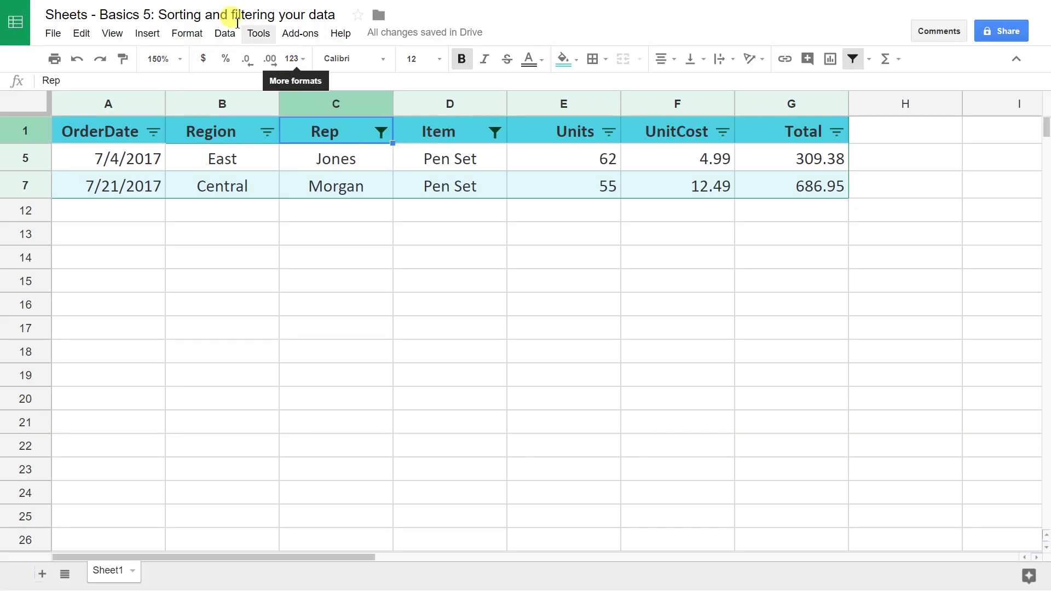
{"action": "left_click", "coordinate": [224, 35]}
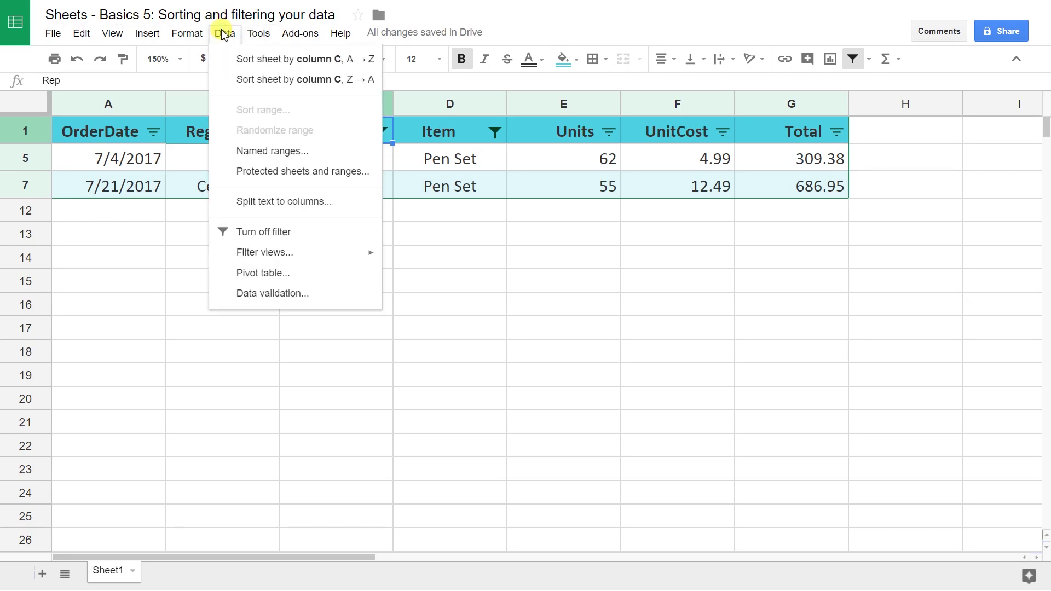
Turn off the filter to show all nine orders and delete the empty row 11
{"action": "left_click", "coordinate": [277, 232]}
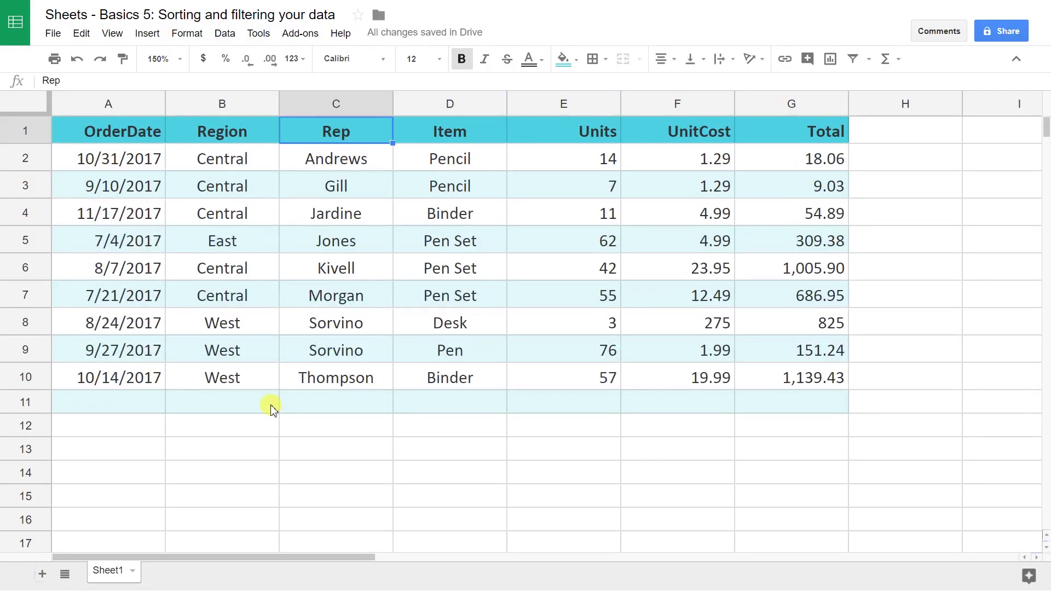
{"action": "left_click", "coordinate": [25, 402]}
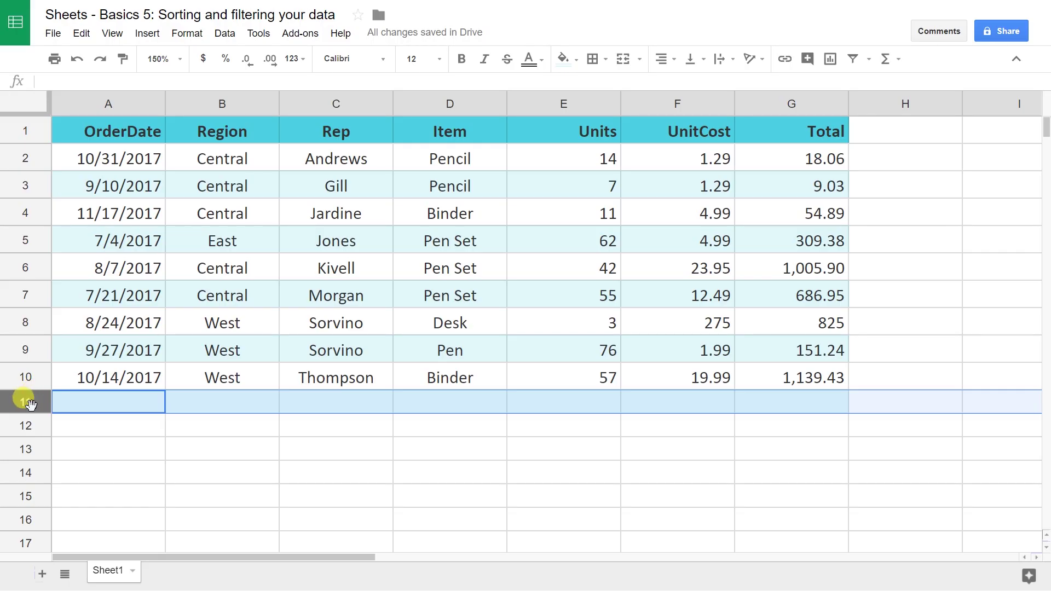
{"action": "right_click", "coordinate": [30, 403]}
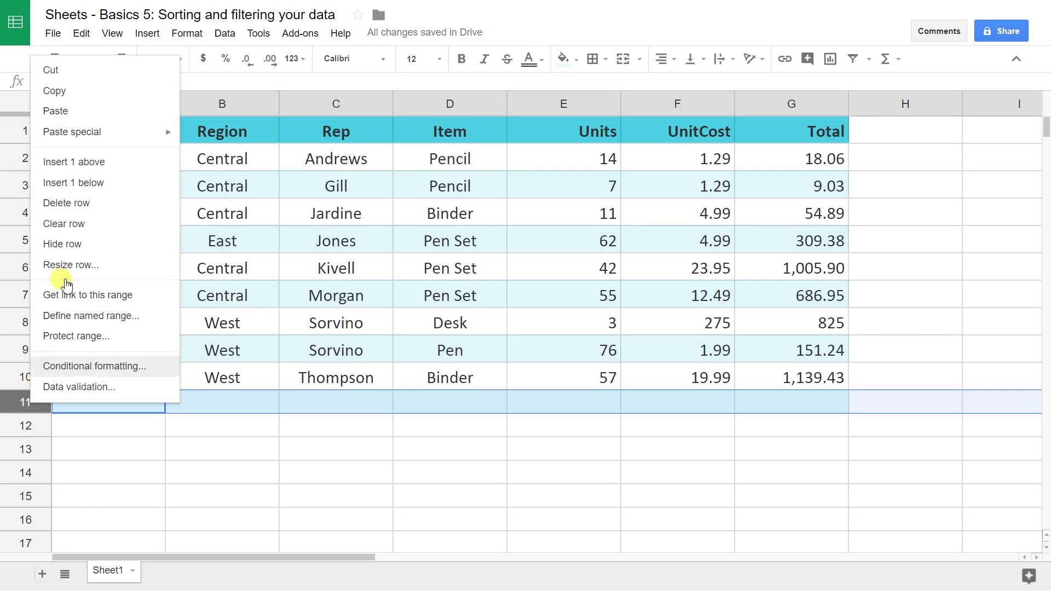
{"action": "left_click", "coordinate": [104, 211]}
{"action": "double_click", "coordinate": [104, 210]}
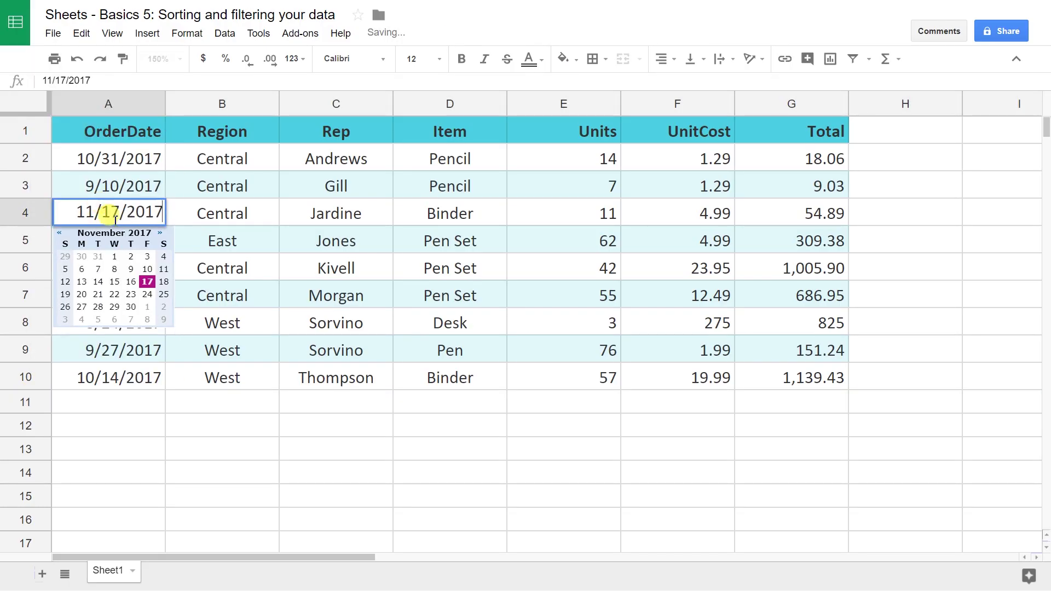
{"action": "left_click", "coordinate": [216, 435]}
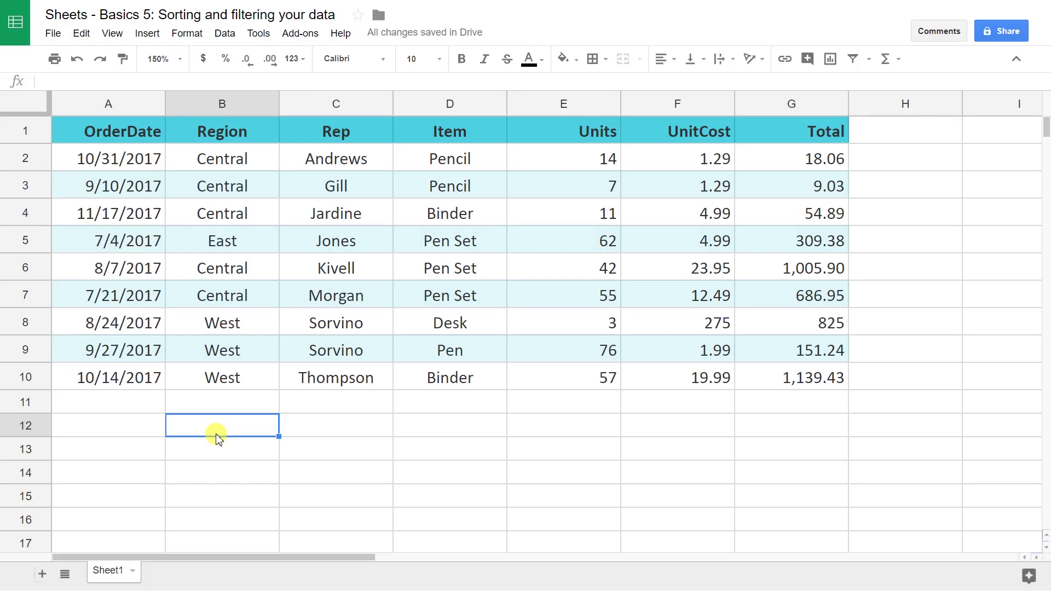
{"action": "key", "text": "Left"}
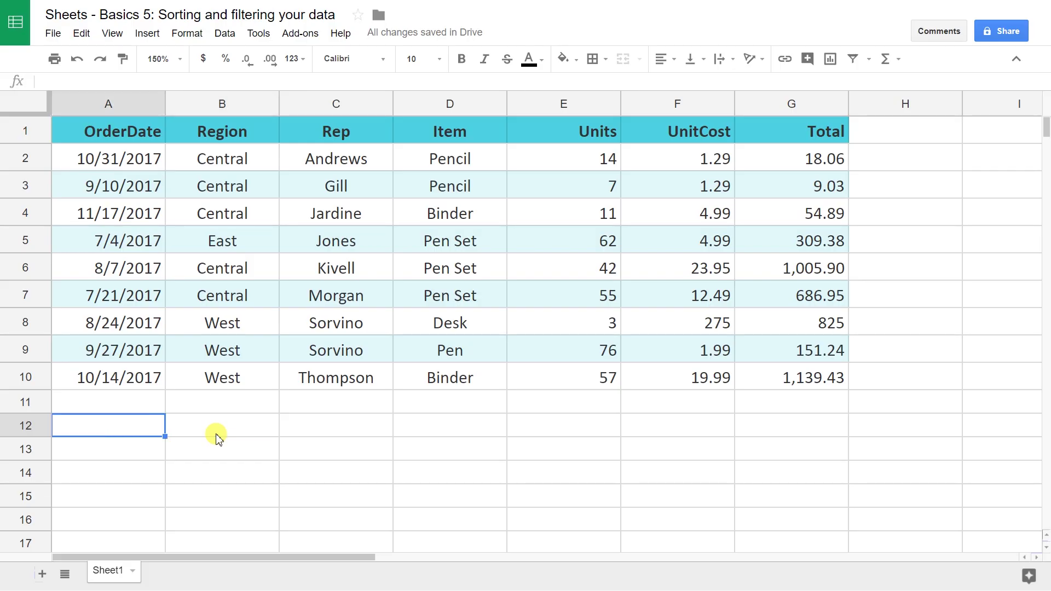
Enter =sort(a2:g10,3,true) in A12 to list the orders sorted ascending by column 3
{"action": "type", "text": "="}
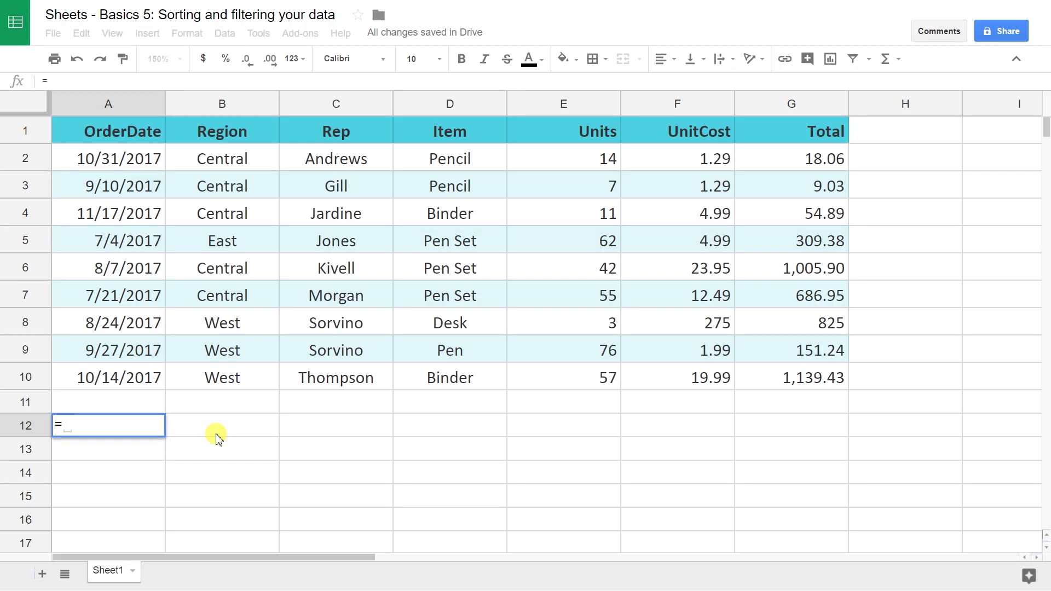
{"action": "type", "text": "sort"}
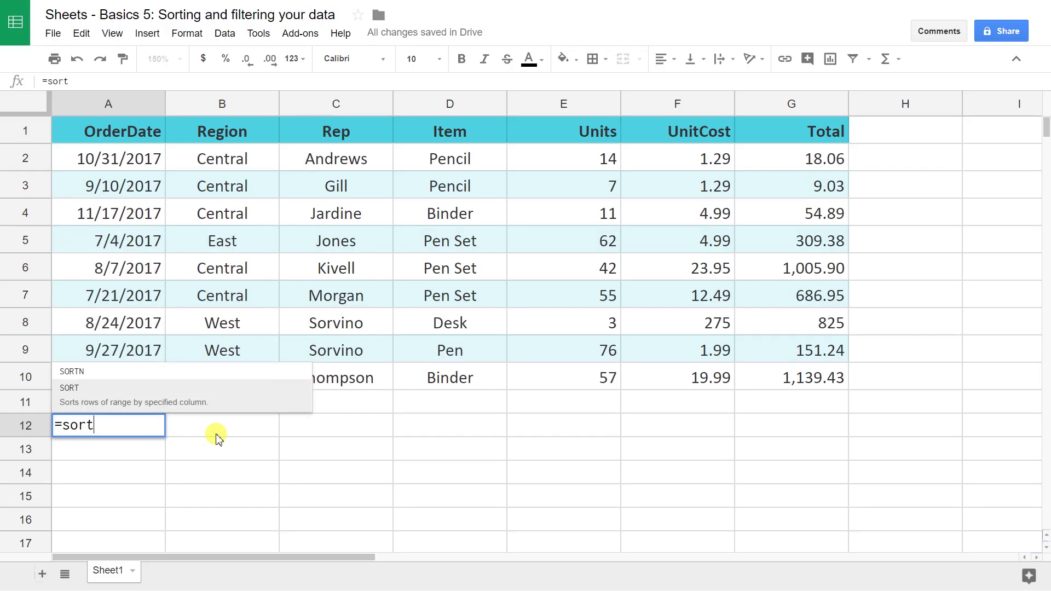
{"action": "type", "text": "("}
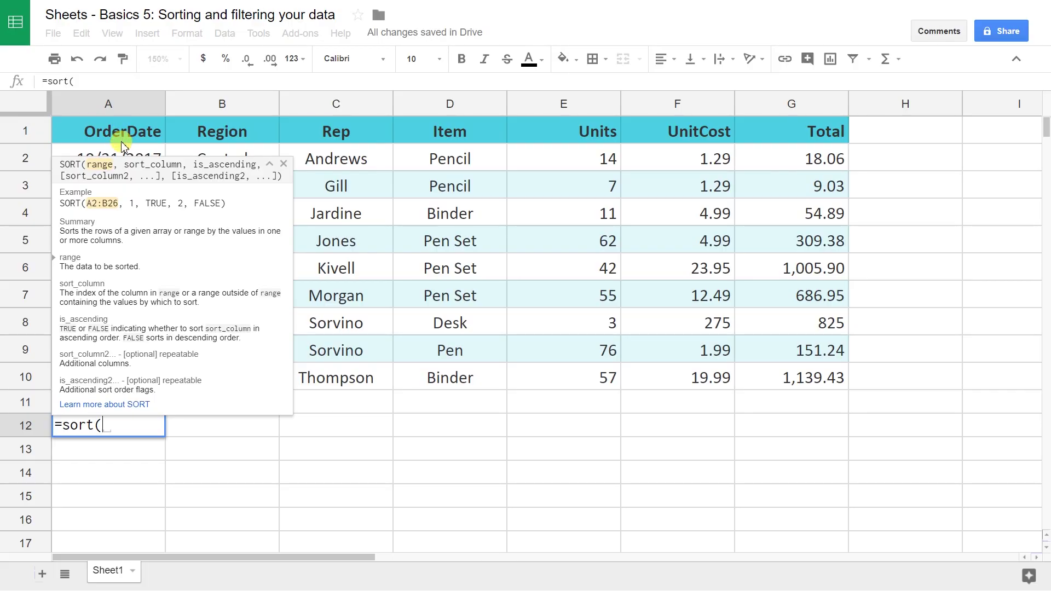
{"action": "type", "text": "a2:"}
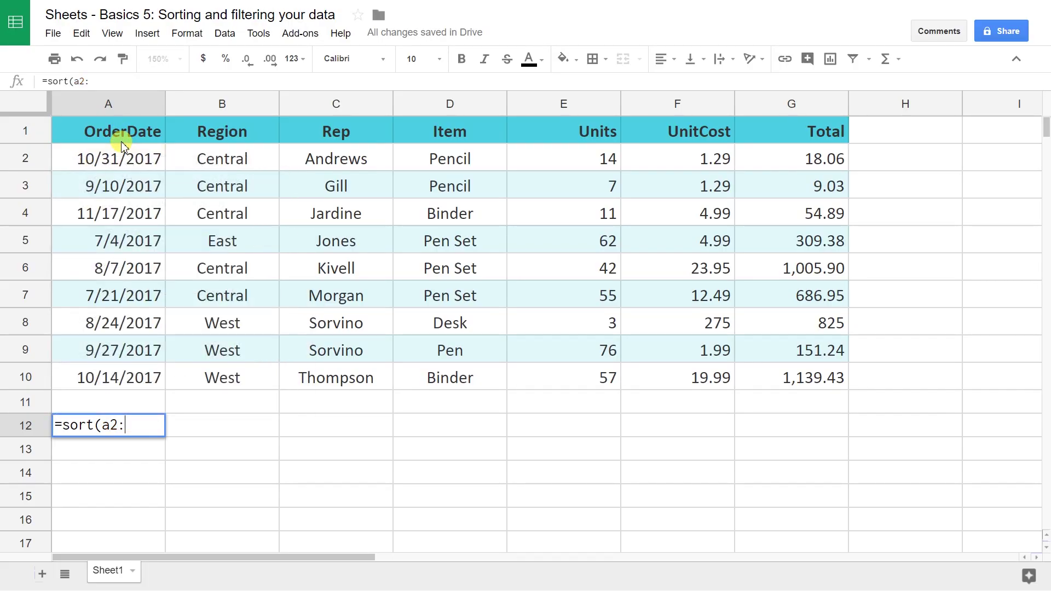
{"action": "type", "text": "g10"}
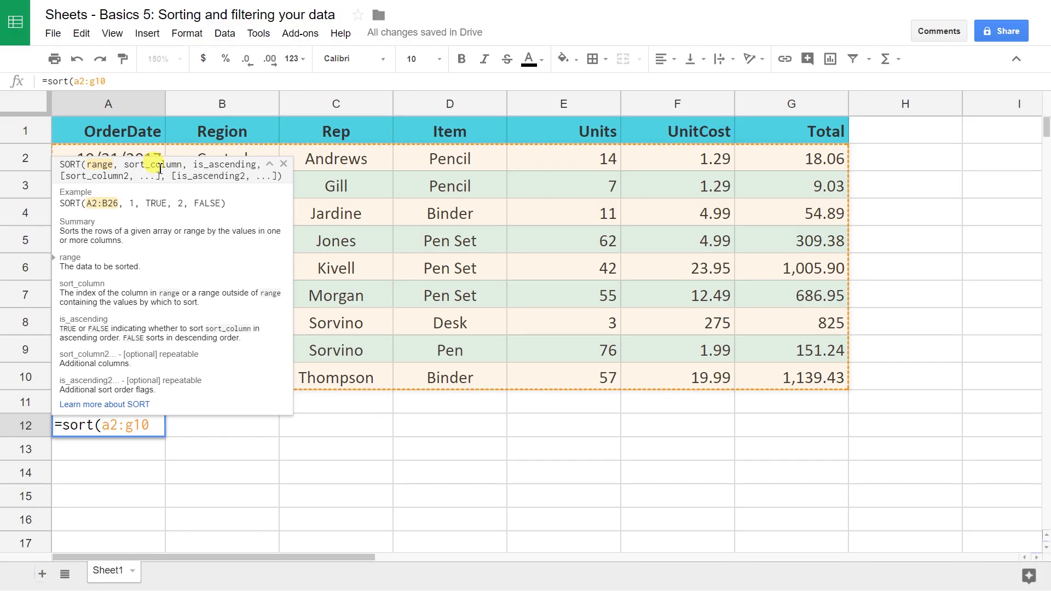
{"action": "type", "text": ","}
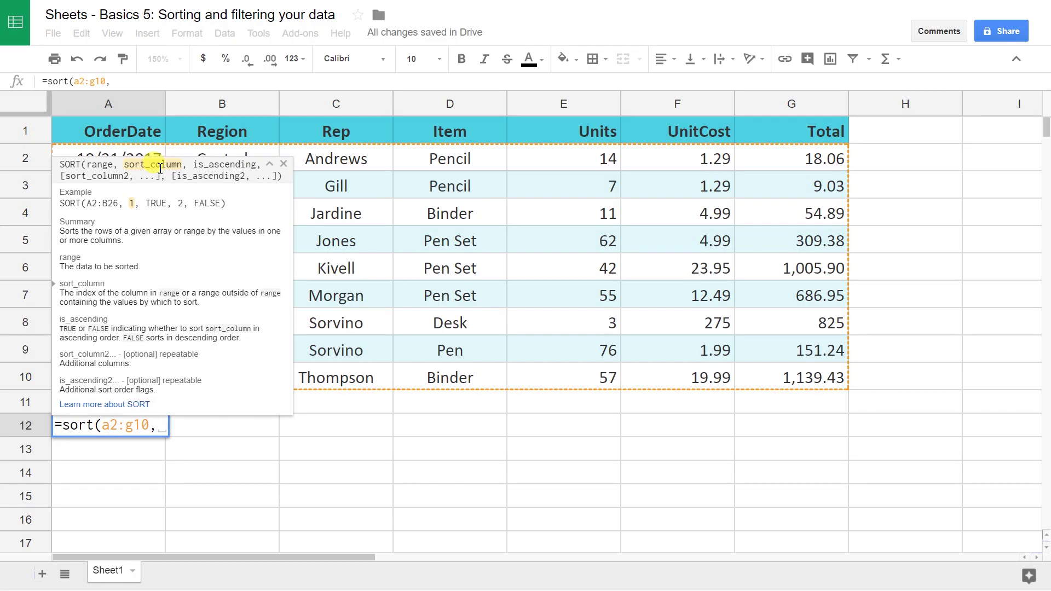
{"action": "type", "text": "3"}
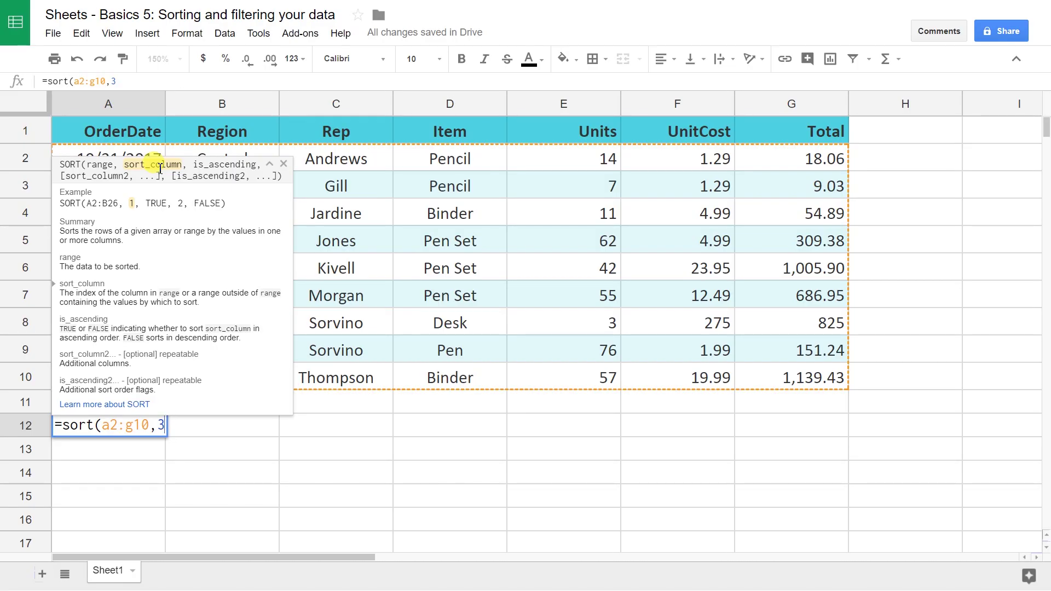
{"action": "type", "text": ","}
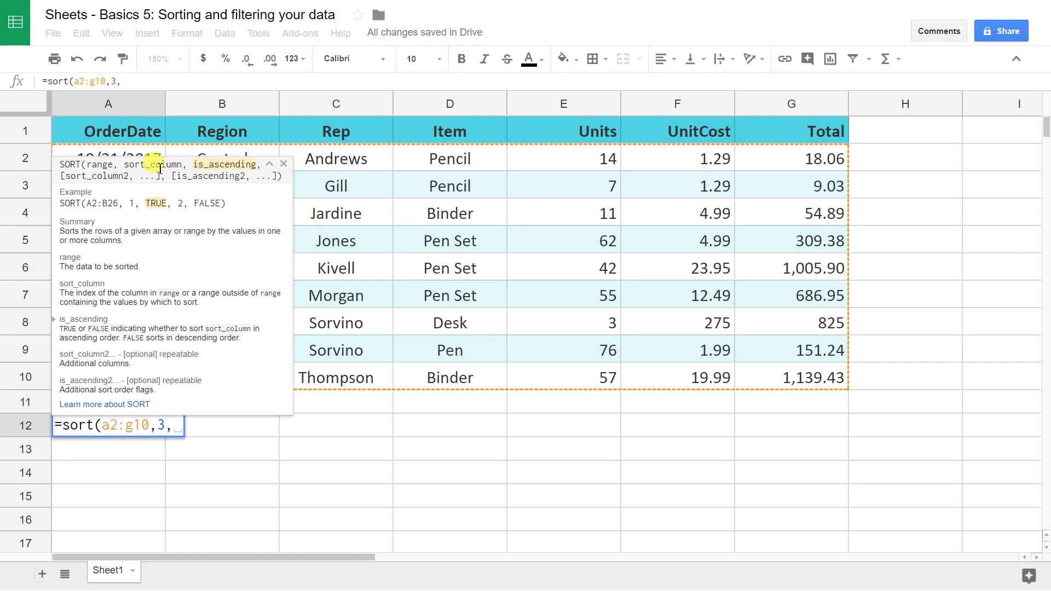
{"action": "type", "text": "true"}
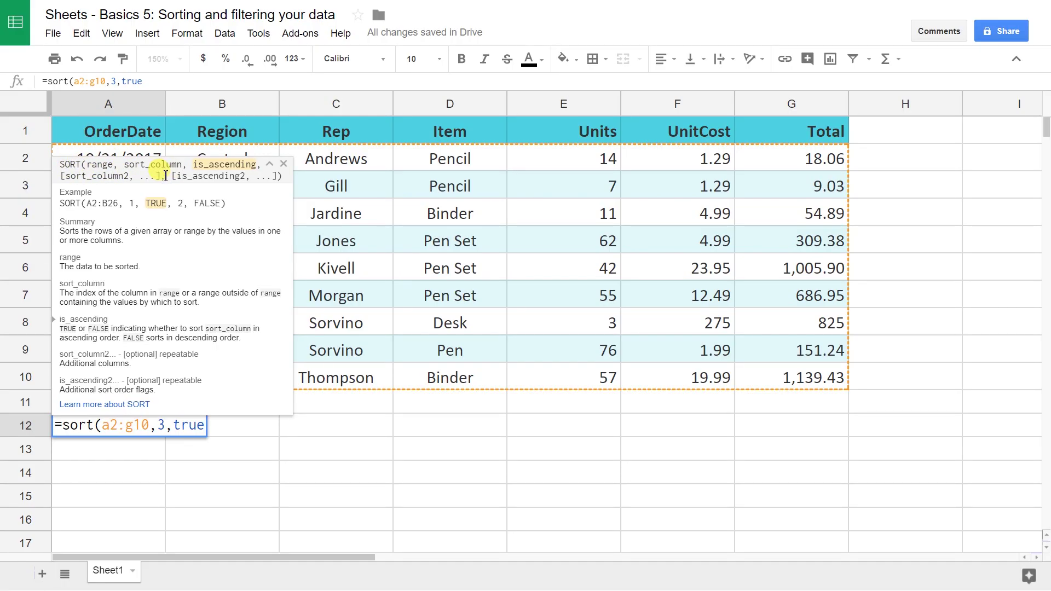
{"action": "type", "text": ")"}
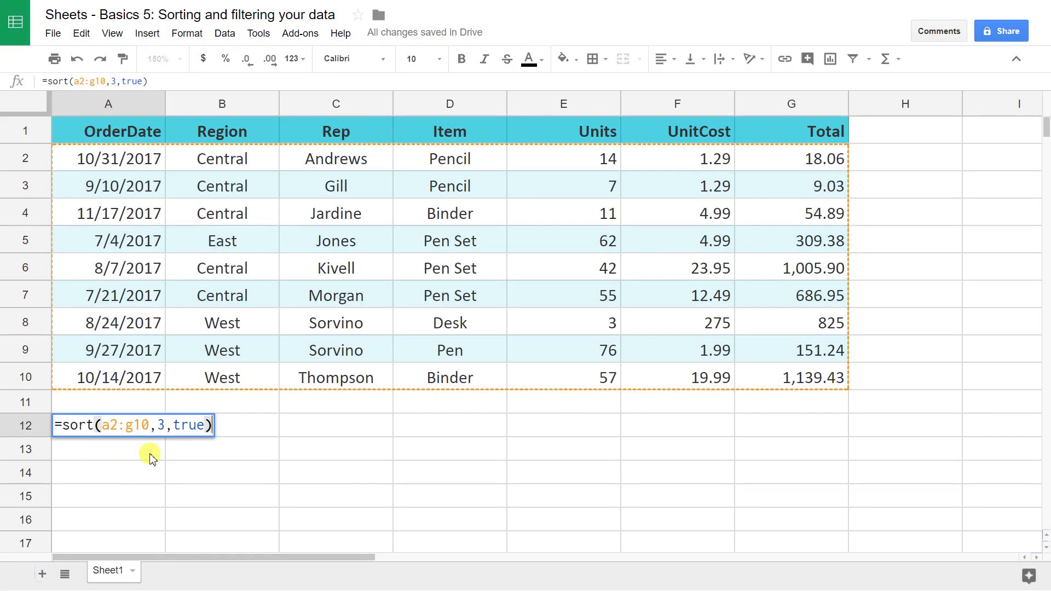
{"action": "key", "text": "Return"}
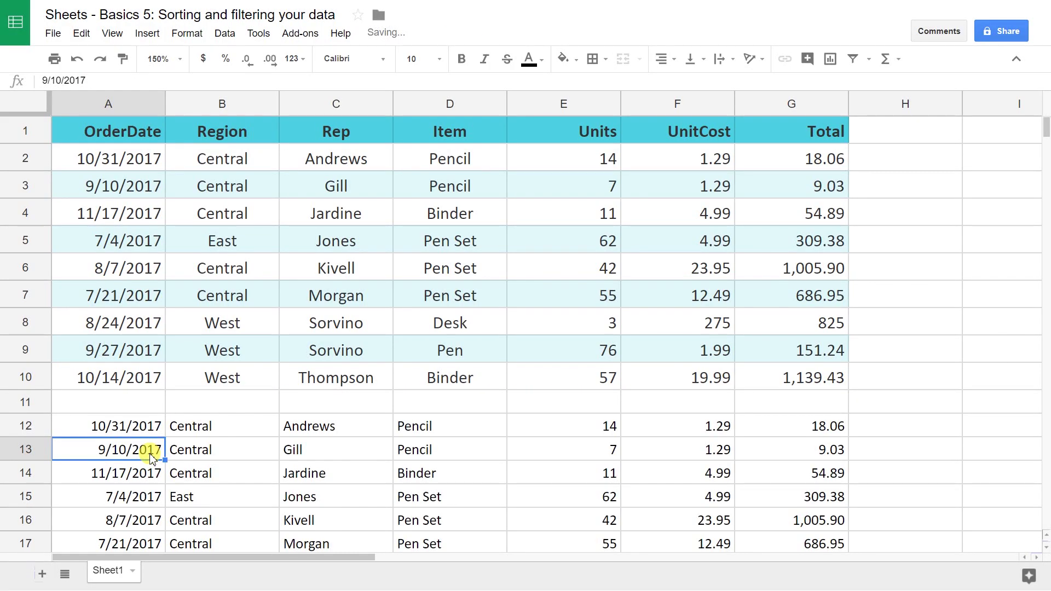
{"action": "key", "text": "Down"}
Inspect the sorted output, then delete the SORT formula in A12 to remove it
{"action": "key", "text": "Up"}
{"action": "key", "text": "Up"}
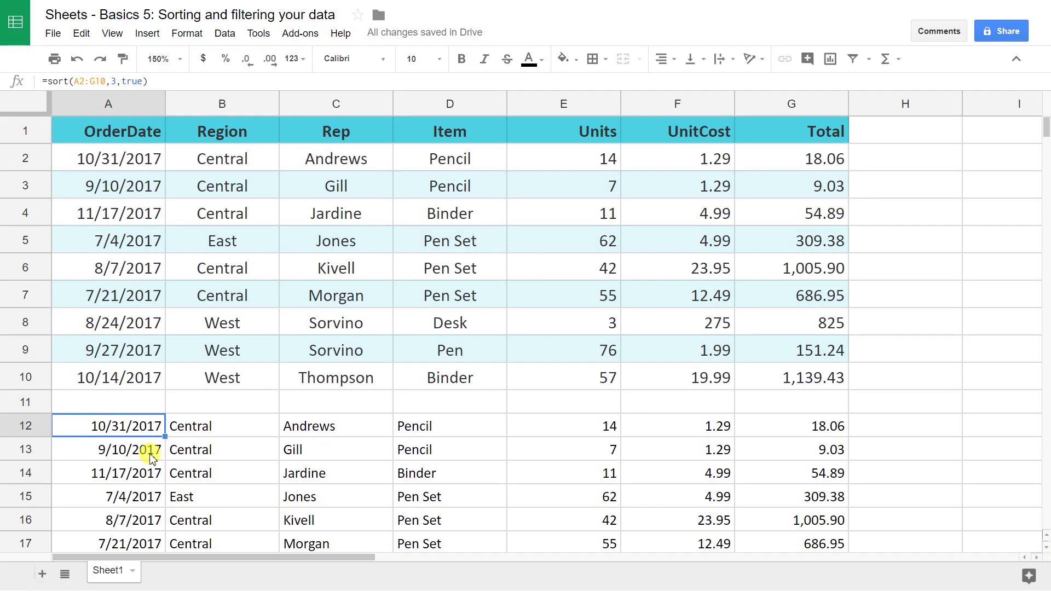
{"action": "key", "text": "Down"}
{"action": "key", "text": "Down"}
{"action": "key", "text": "Down"}
{"action": "key", "text": "Down"}
{"action": "key", "text": "Down"}
{"action": "key", "text": "Down"}
{"action": "key", "text": "Down"}
{"action": "key", "text": "Down"}
{"action": "key", "text": "Down"}
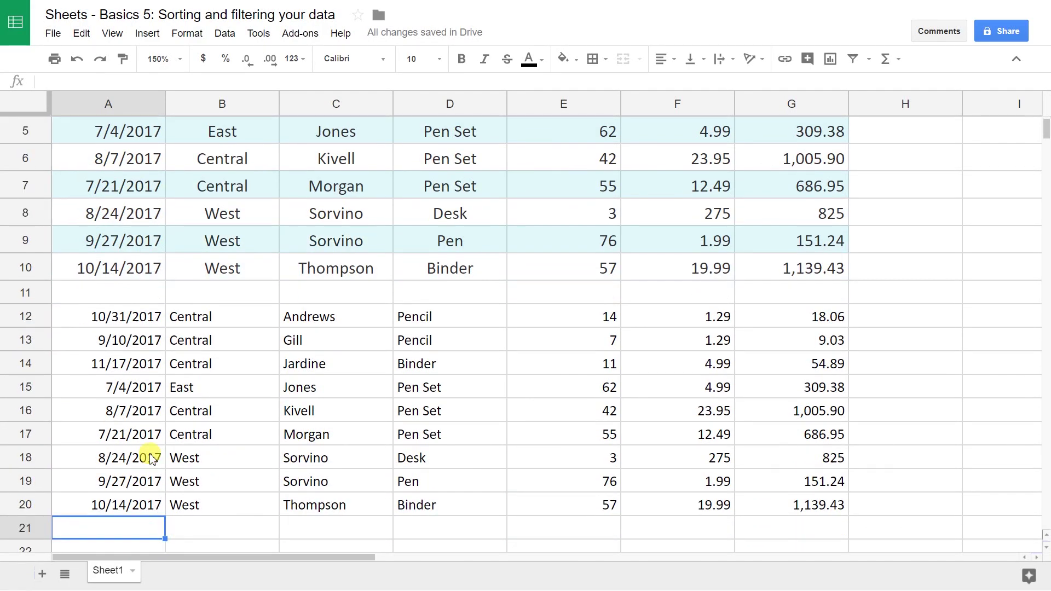
{"action": "key", "text": "Up"}
{"action": "key", "text": "Up"}
{"action": "key", "text": "Up"}
{"action": "key", "text": "Up"}
{"action": "key", "text": "Up"}
{"action": "key", "text": "Up"}
{"action": "key", "text": "Up"}
{"action": "key", "text": "Right"}
{"action": "key", "text": "Up"}
{"action": "key", "text": "Up"}
{"action": "key", "text": "Up"}
{"action": "key", "text": "Up"}
{"action": "key", "text": "Up"}
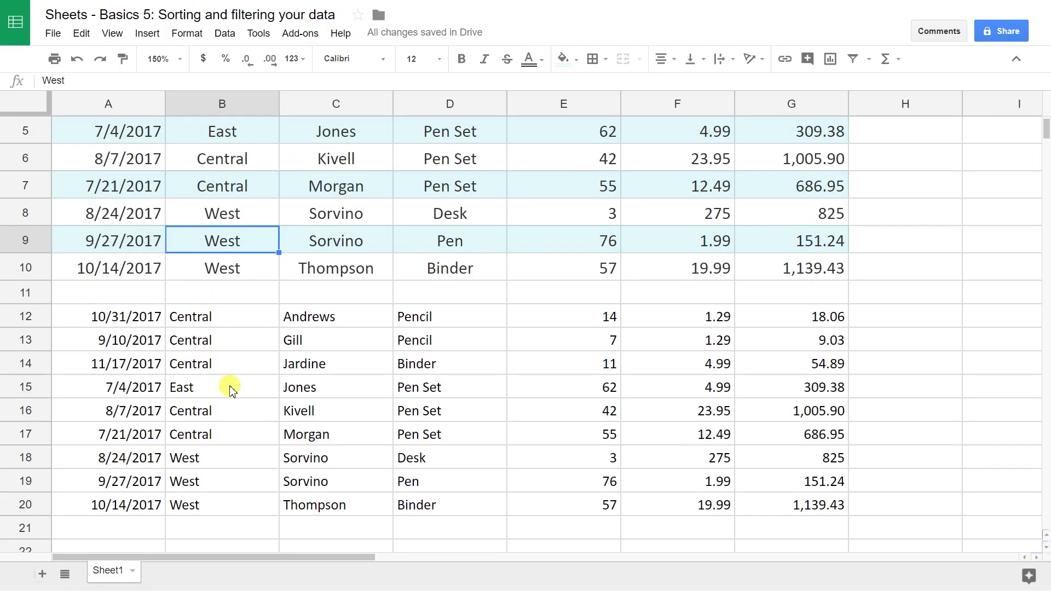
{"action": "left_click", "coordinate": [246, 350]}
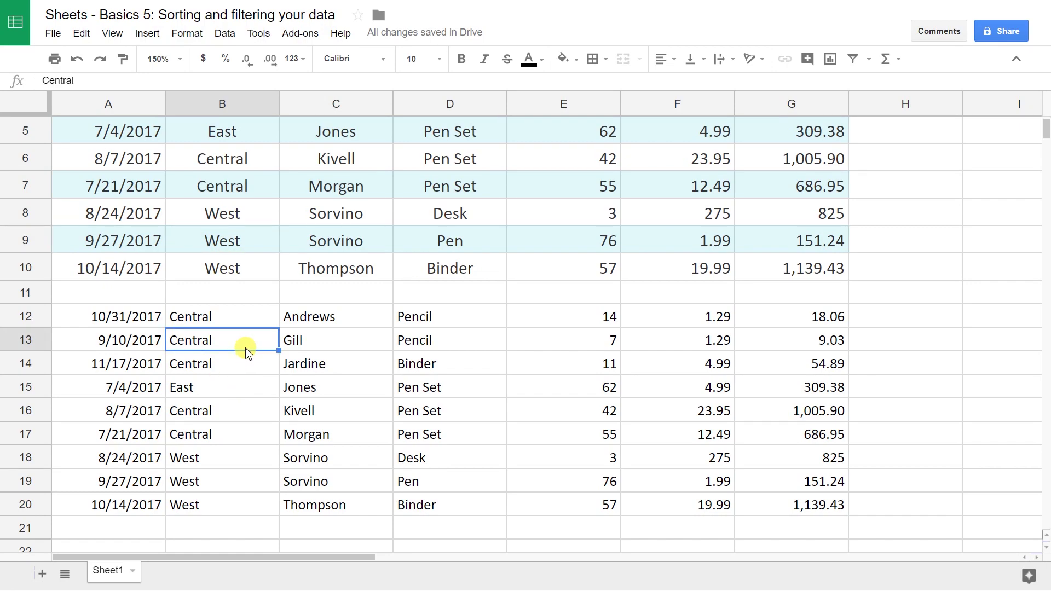
{"action": "key", "text": "Delete"}
{"action": "key", "text": "ctrl+z"}
{"action": "key", "text": "Delete"}
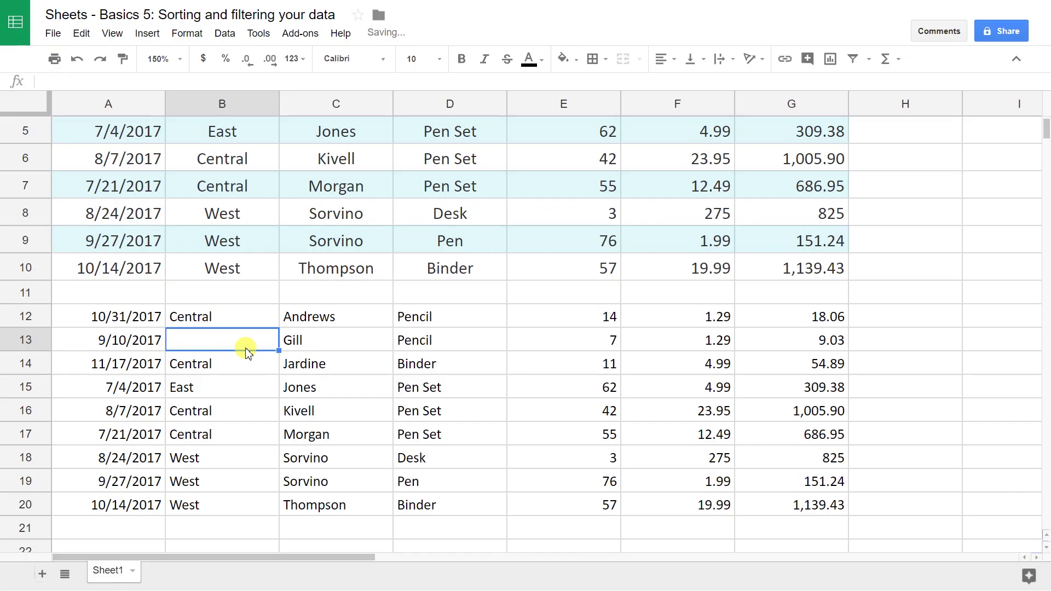
{"action": "key", "text": "ctrl+z"}
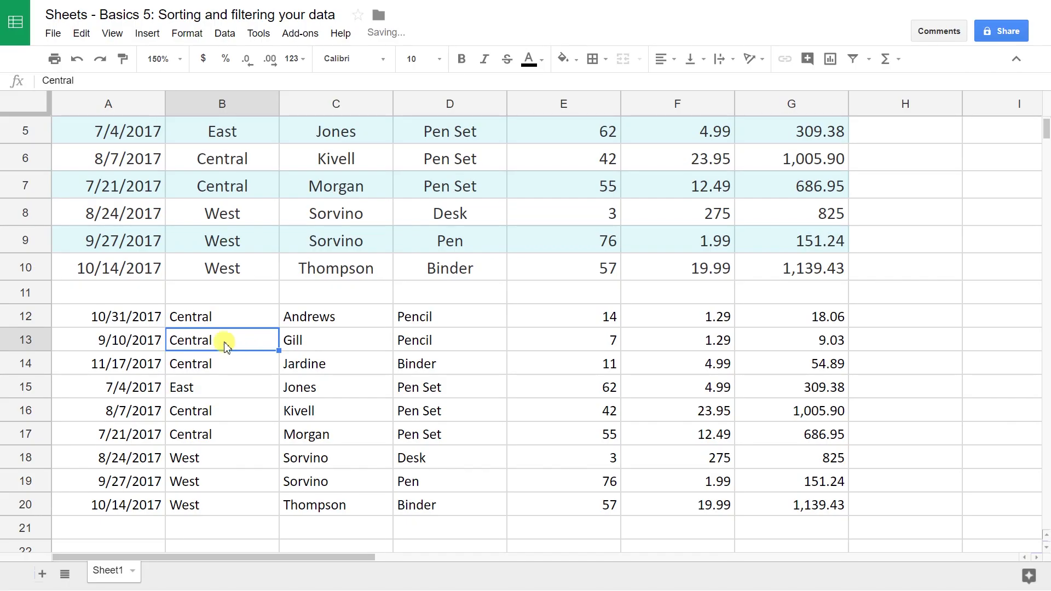
{"action": "left_click", "coordinate": [116, 317]}
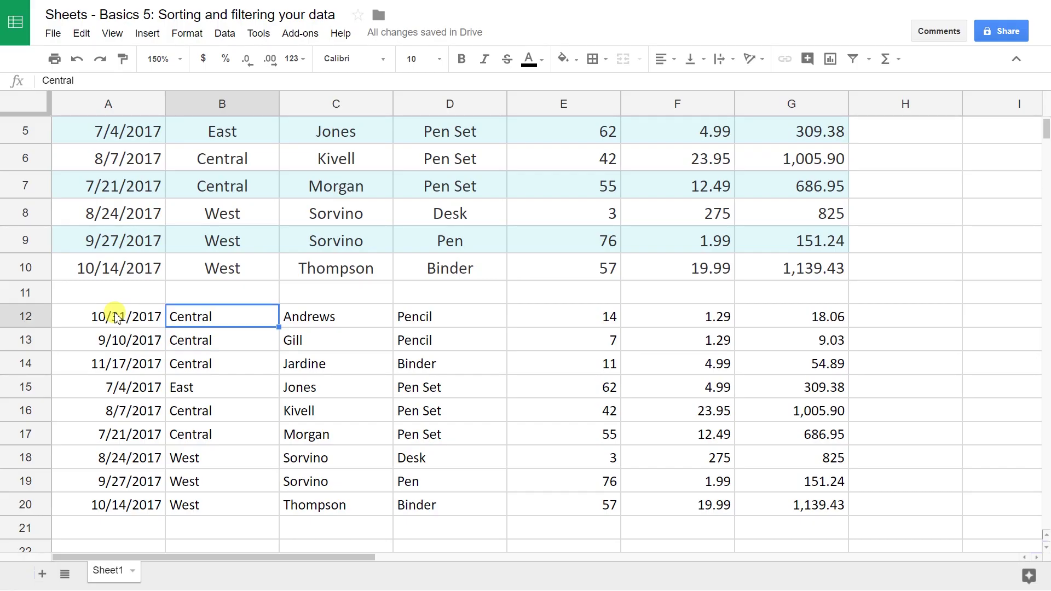
{"action": "key", "text": "Delete"}
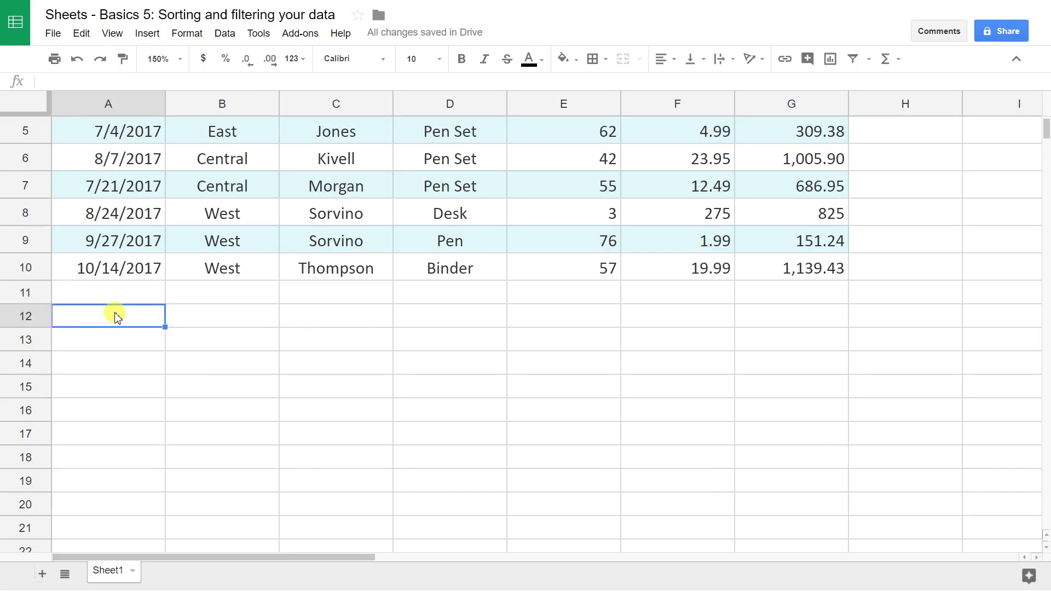
{"action": "type", "text": "=f"}
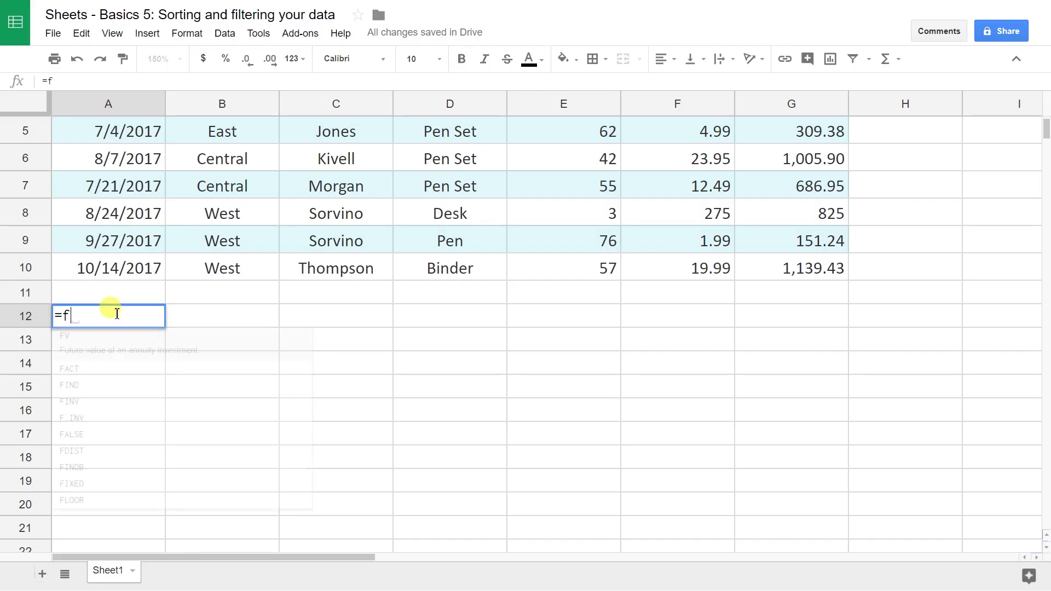
{"action": "type", "text": "ilter("}
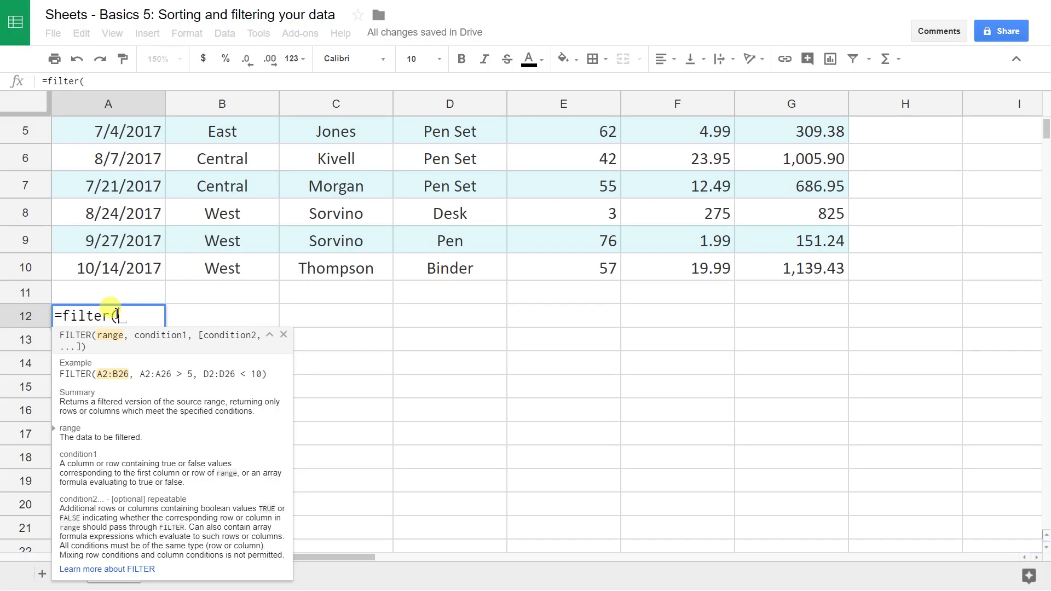
{"action": "type", "text": "a2"}
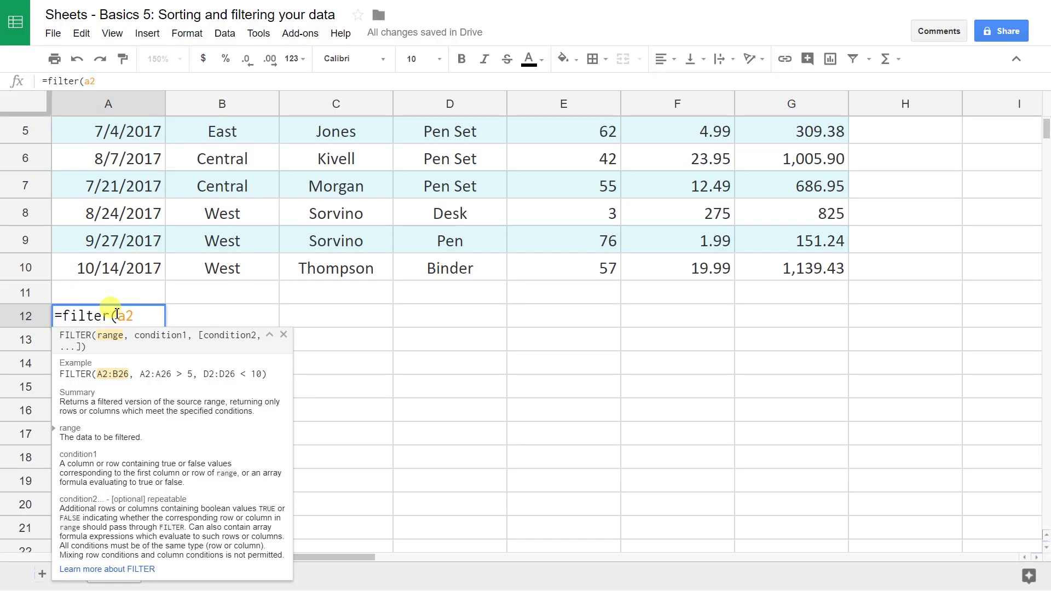
{"action": "key", "text": "BackSpace"}
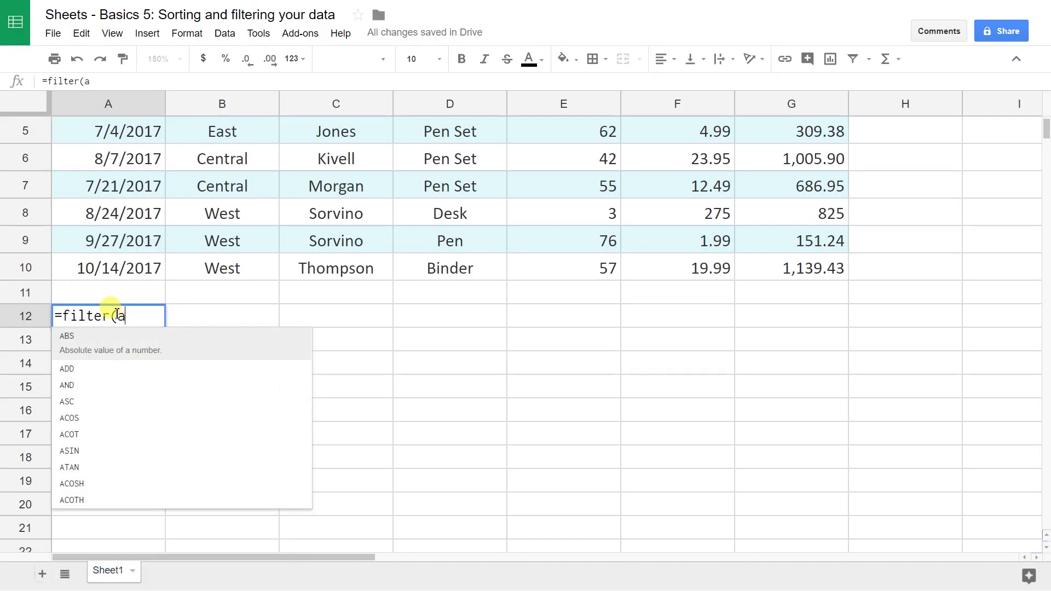
{"action": "key", "text": "BackSpace"}
{"action": "key", "text": "BackSpace"}
{"action": "key", "text": "BackSpace"}
{"action": "key", "text": "BackSpace"}
{"action": "key", "text": "BackSpace"}
{"action": "key", "text": "BackSpace"}
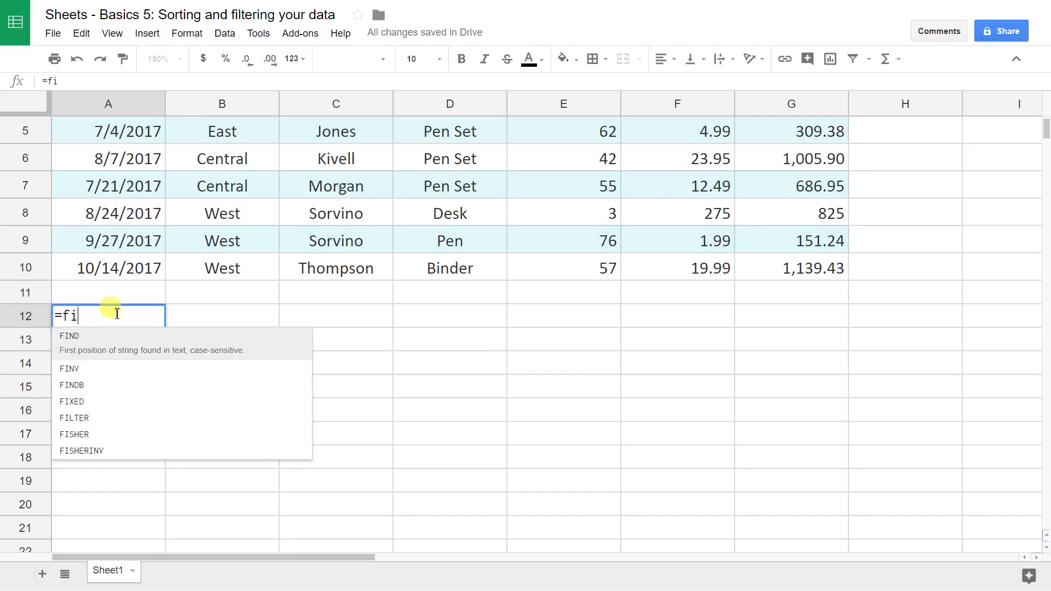
{"action": "key", "text": "BackSpace"}
{"action": "key", "text": "BackSpace"}
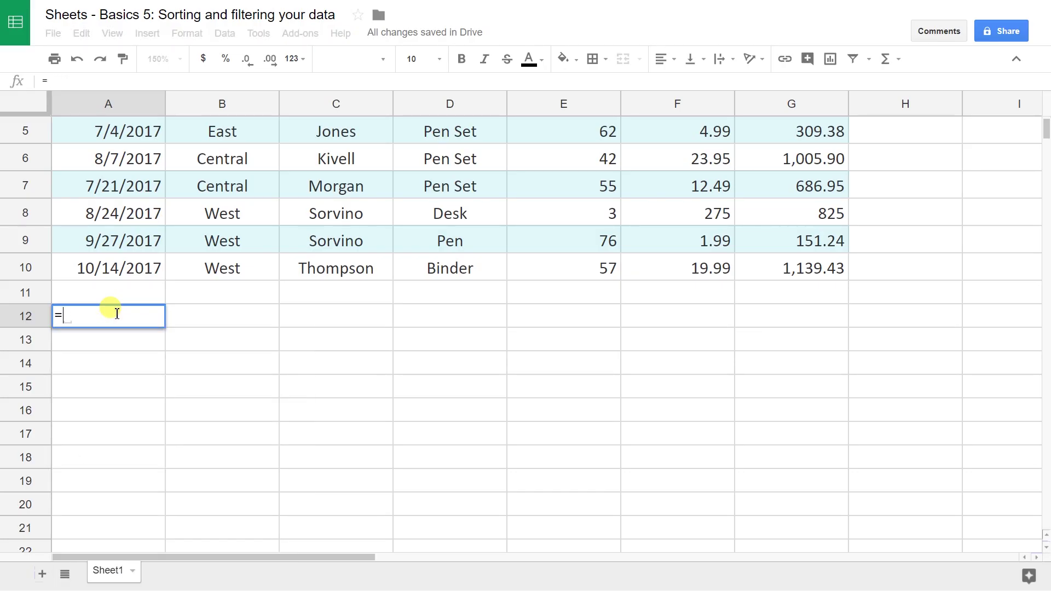
Enter =sortn(a2:g10,3) in A12 to return the first three orders
{"action": "type", "text": "sortn"}
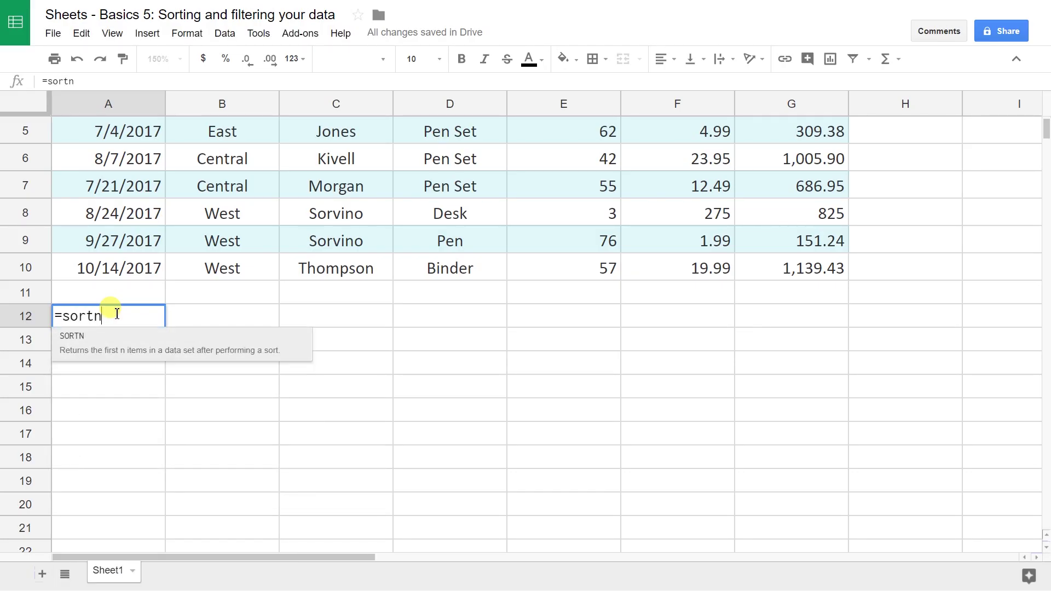
{"action": "type", "text": "("}
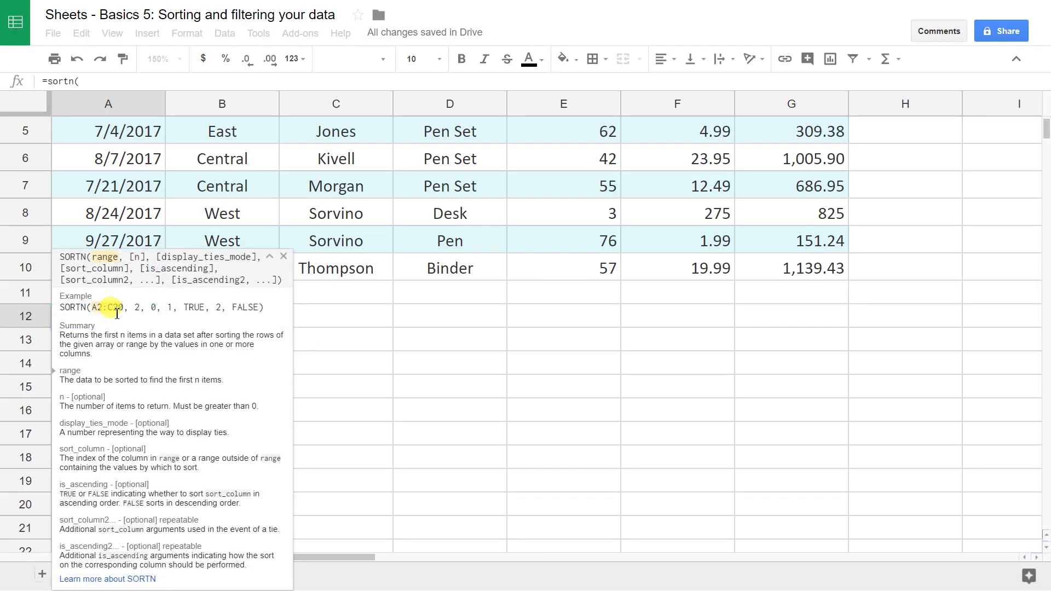
{"action": "type", "text": "a"}
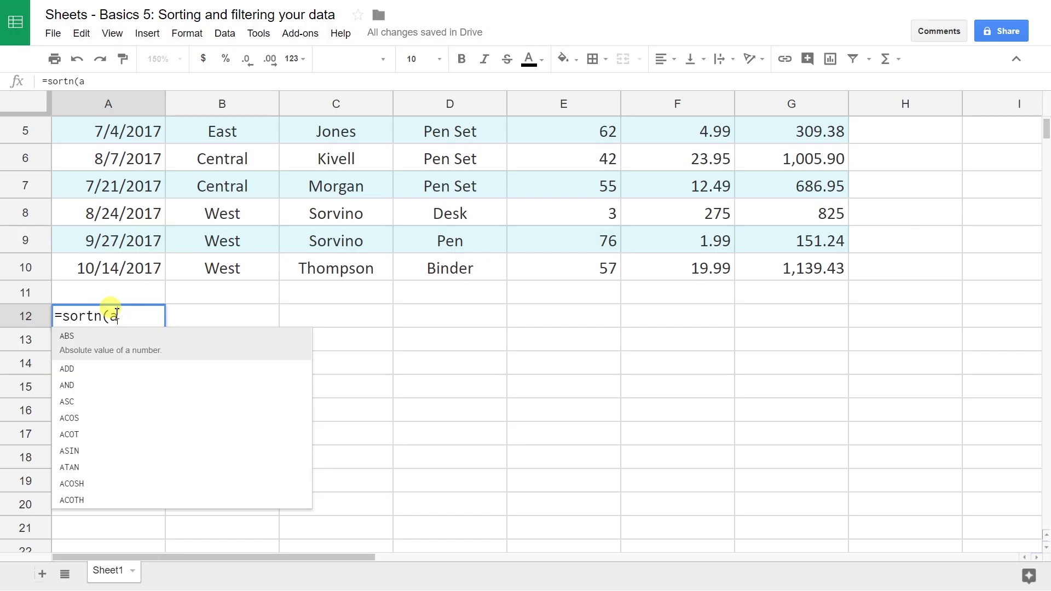
{"action": "type", "text": "2:"}
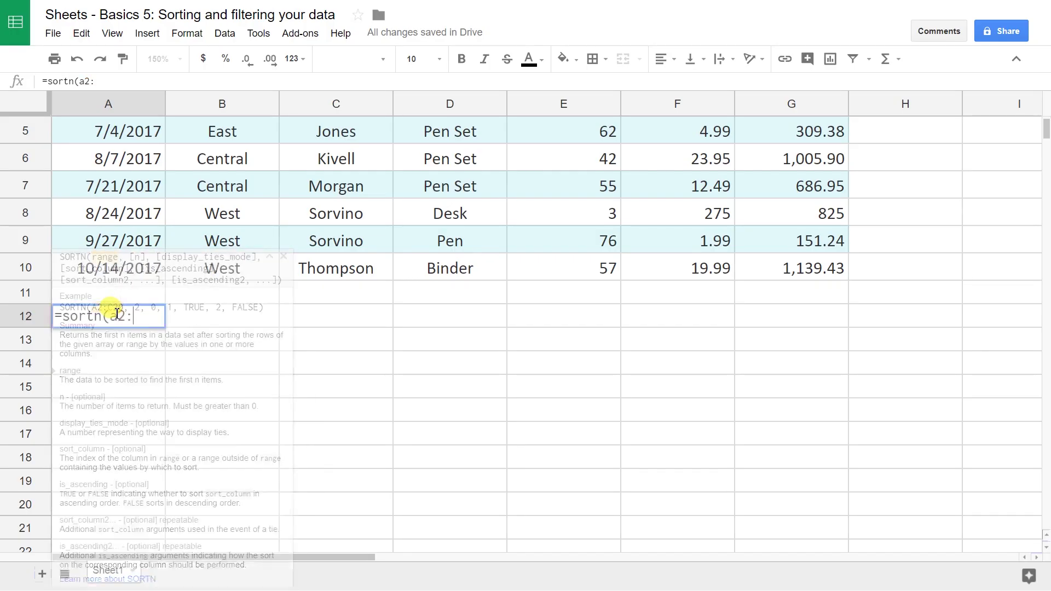
{"action": "type", "text": "g"}
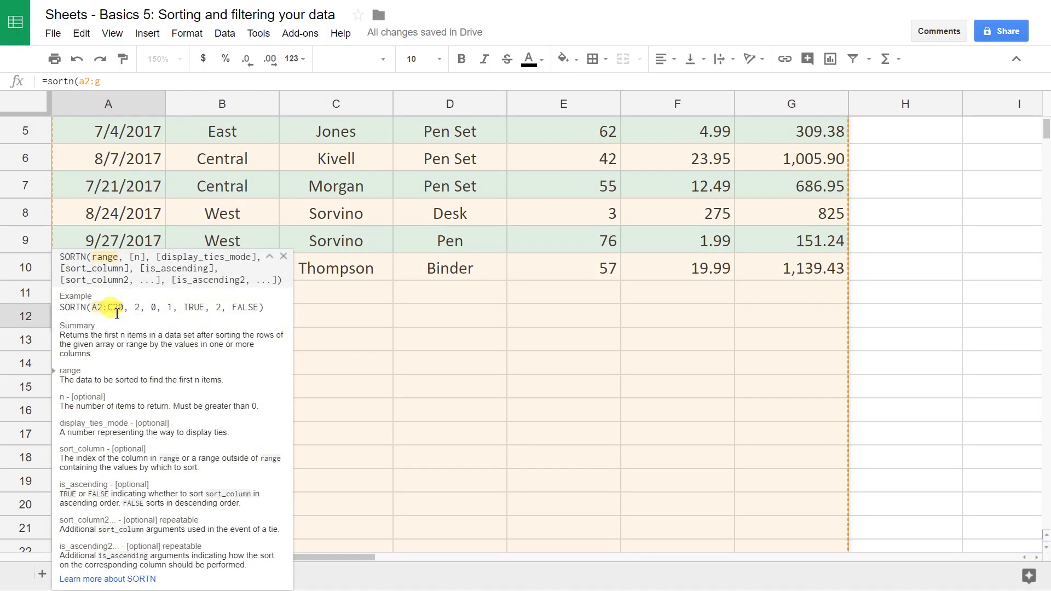
{"action": "type", "text": "10,"}
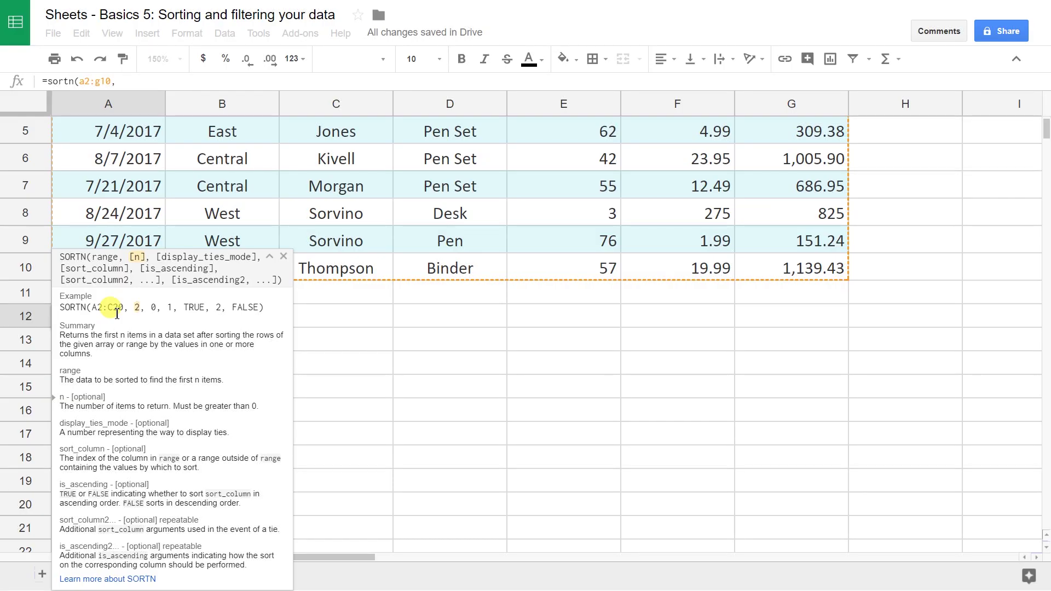
{"action": "type", "text": "3"}
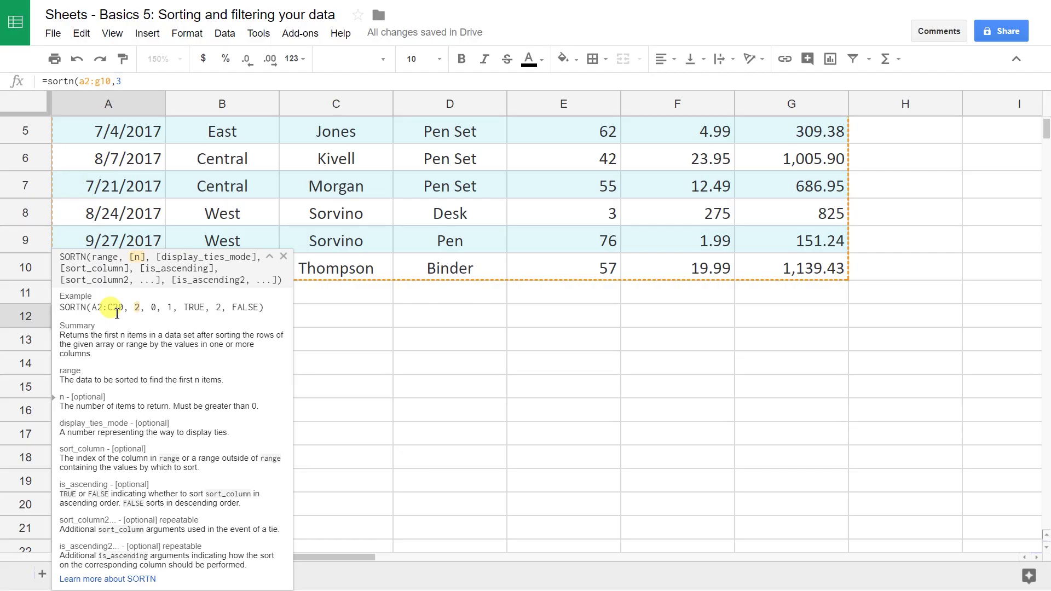
{"action": "type", "text": ")"}
{"action": "key", "text": "Return"}
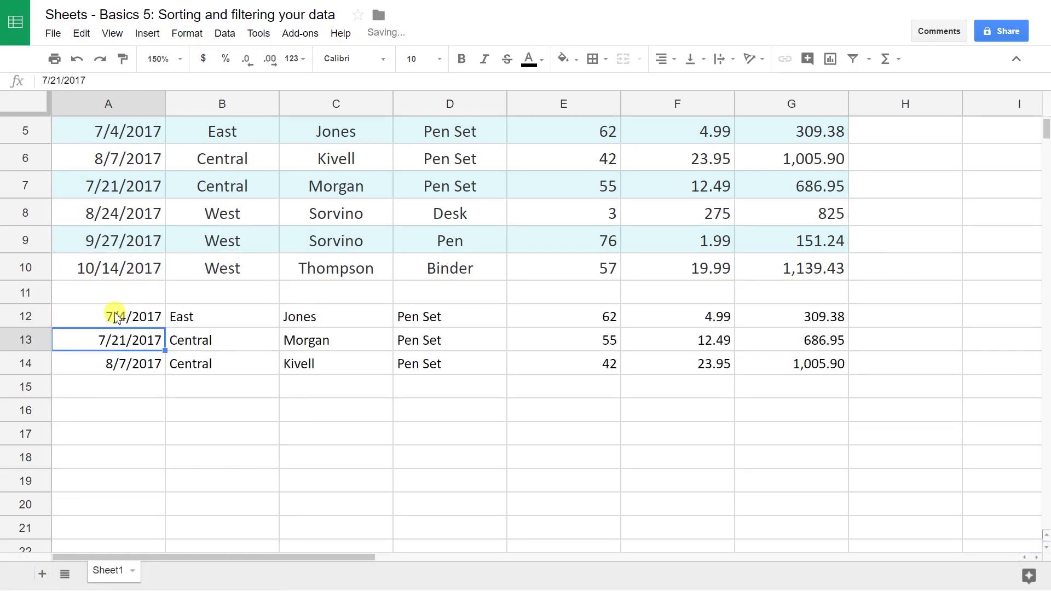
{"action": "left_click", "coordinate": [117, 317]}
{"action": "scroll", "coordinate": [117, 318], "scroll_direction": "up", "scroll_amount": 2}
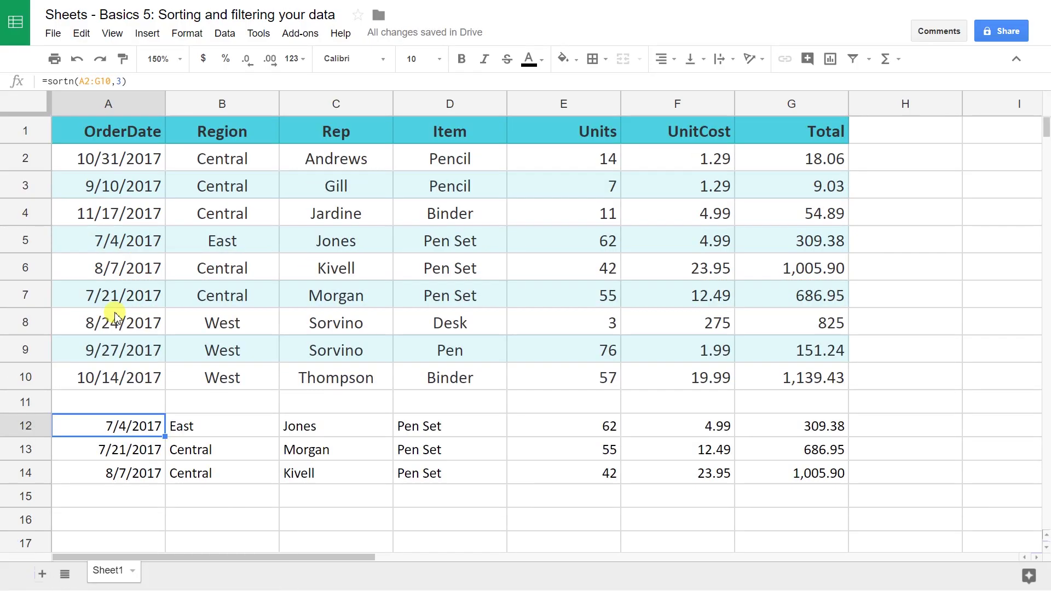
{"action": "key", "text": "Down"}
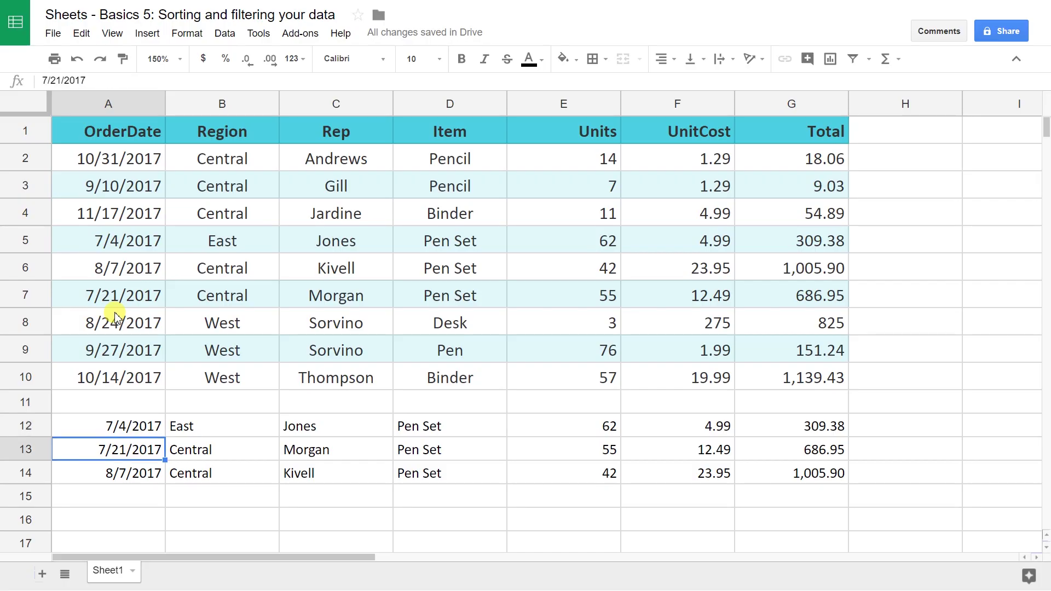
{"action": "key", "text": "Up"}
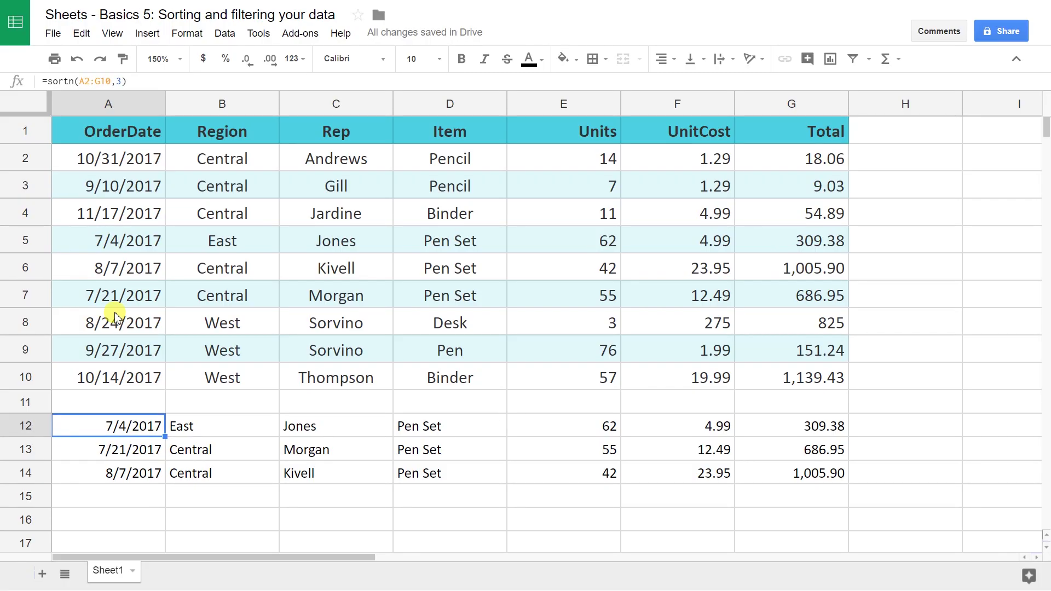